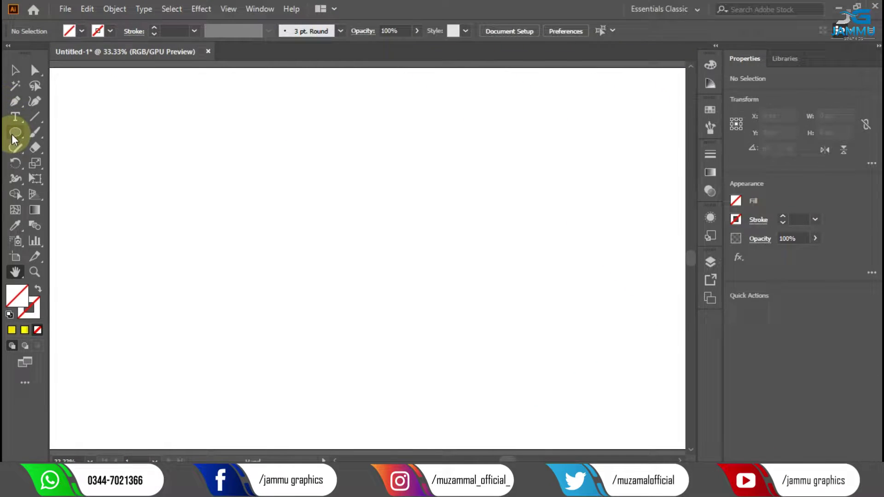
- Draw a 576 px circle from the artboard centre and fill it with the yellow swatch
{"action": "left_click", "coordinate": [16, 132]}
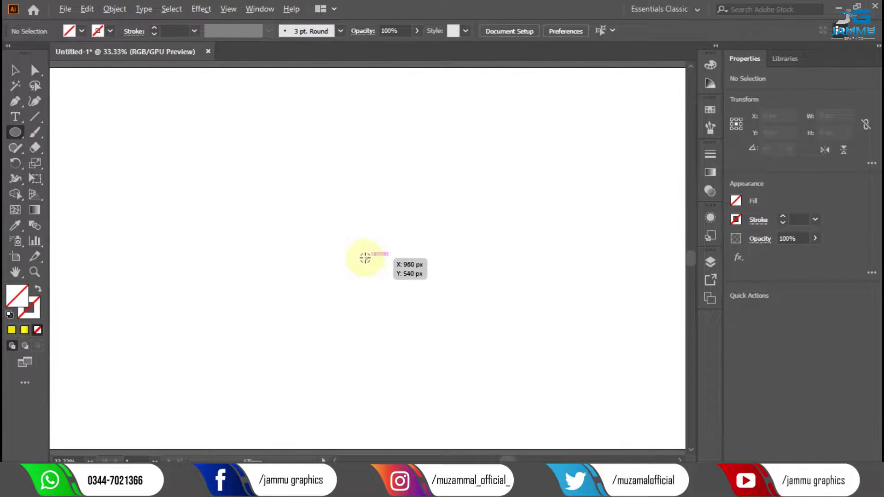
{"action": "left_click_drag", "start_coordinate": [367, 258], "coordinate": [469, 359]}
{"action": "left_click", "coordinate": [15, 70]}
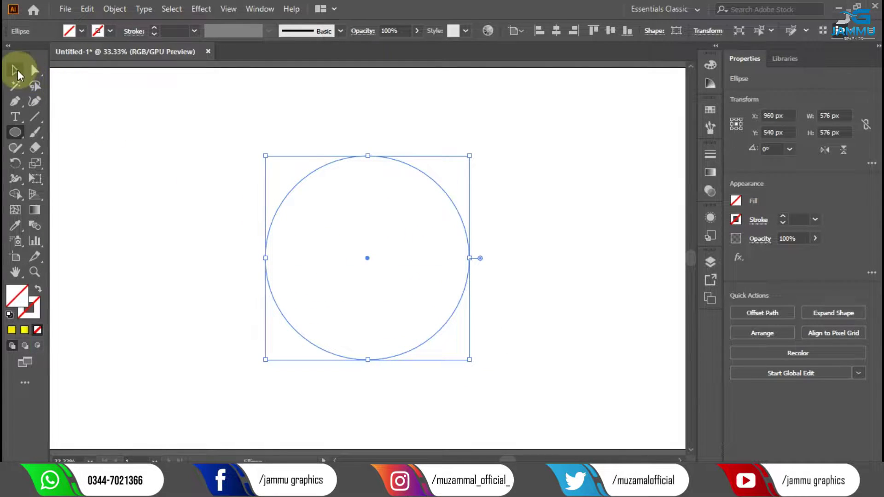
{"action": "left_click", "coordinate": [734, 206]}
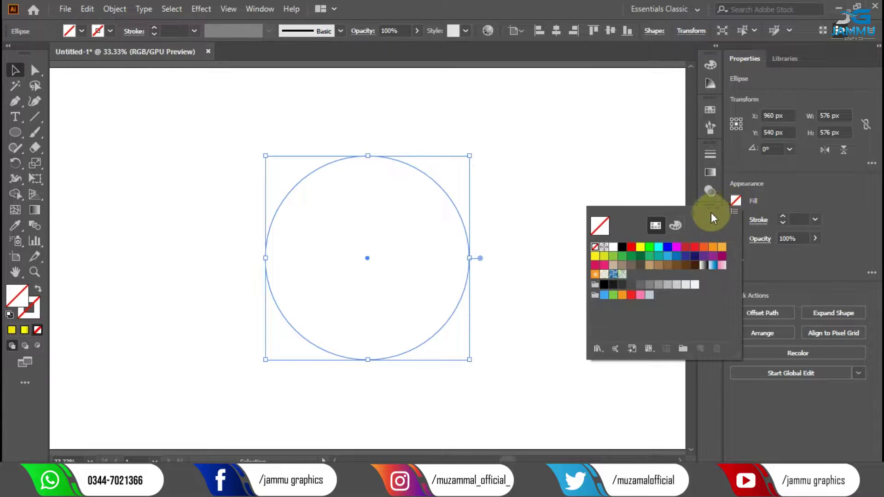
{"action": "left_click", "coordinate": [640, 249]}
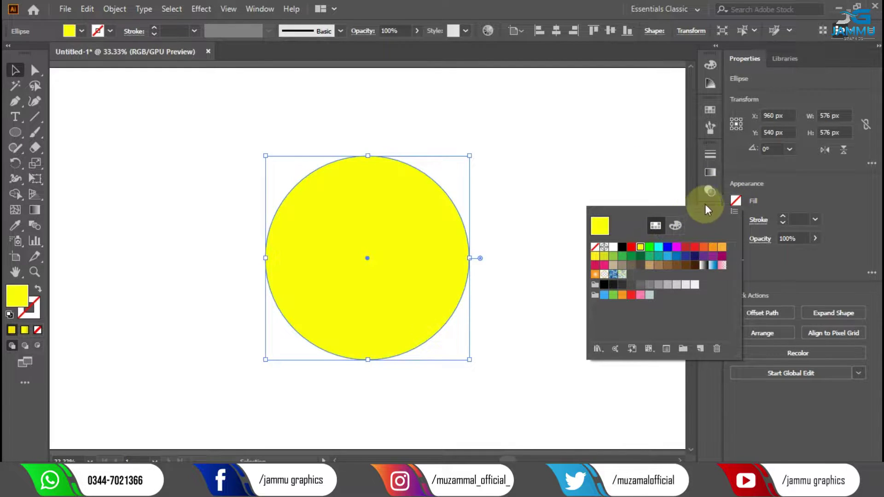
{"action": "left_click", "coordinate": [529, 203]}
- Duplicate the yellow circle to its left and centre the pair on the artboard
{"action": "mouse_move", "coordinate": [299, 154]}
{"action": "left_mouse_down"}
{"action": "mouse_move", "coordinate": [412, 261]}
{"action": "mouse_move", "coordinate": [224, 246]}
{"action": "mouse_move", "coordinate": [137, 258]}
{"action": "left_mouse_up"}
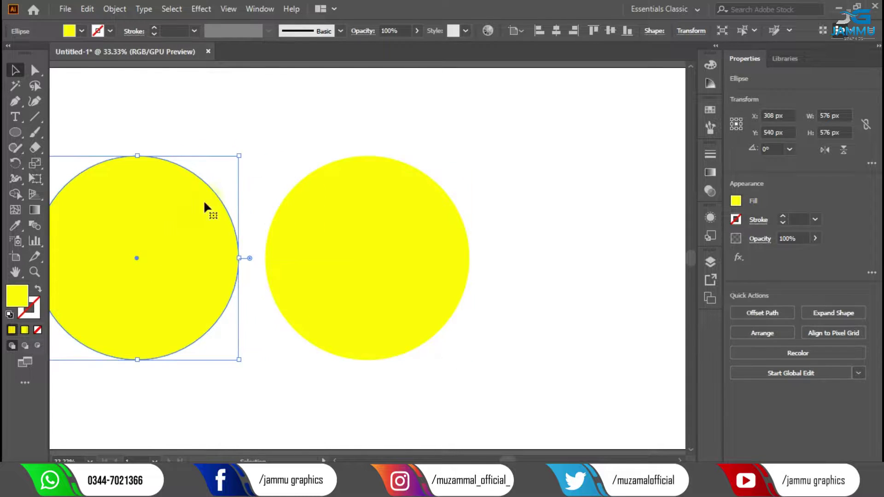
{"action": "mouse_move", "coordinate": [340, 217]}
{"action": "left_mouse_down"}
{"action": "mouse_move", "coordinate": [355, 246]}
{"action": "mouse_move", "coordinate": [480, 262]}
{"action": "left_mouse_up"}
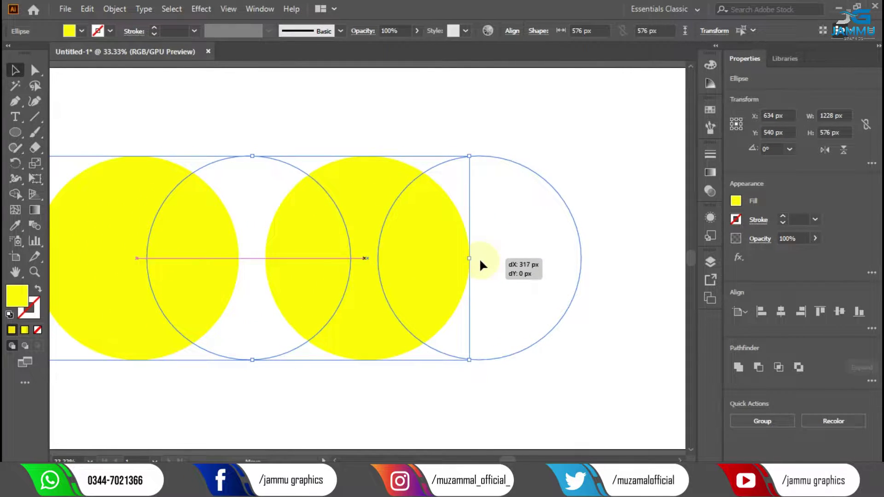
{"action": "left_click_drag", "start_coordinate": [479, 257], "coordinate": [481, 258]}
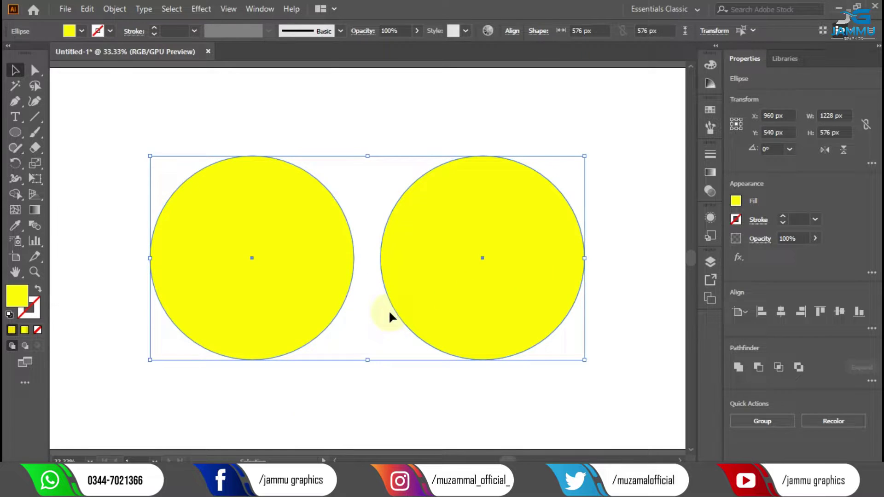
- Overlap an offset copy on the left circle and subtract it with Minus Front to form a crescent
{"action": "left_click", "coordinate": [312, 411]}
{"action": "left_click", "coordinate": [242, 284]}
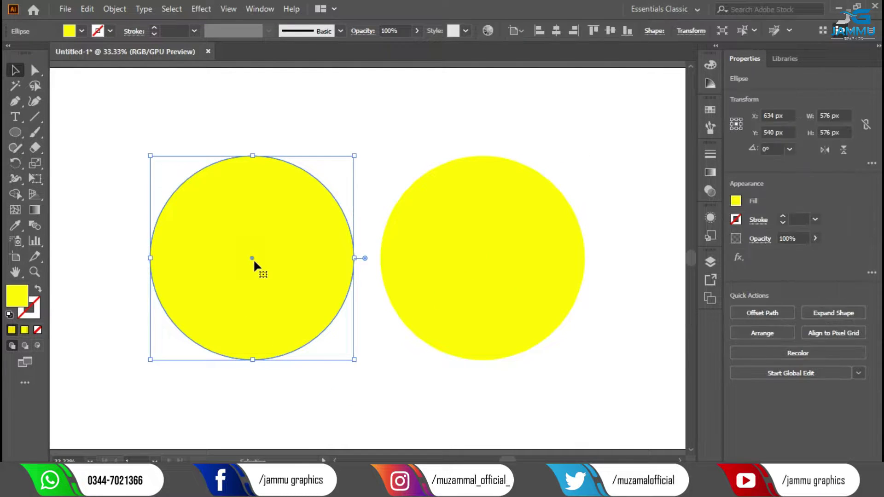
{"action": "mouse_move", "coordinate": [252, 258]}
{"action": "left_mouse_down"}
{"action": "mouse_move", "coordinate": [321, 258]}
{"action": "mouse_move", "coordinate": [293, 259]}
{"action": "left_mouse_up"}
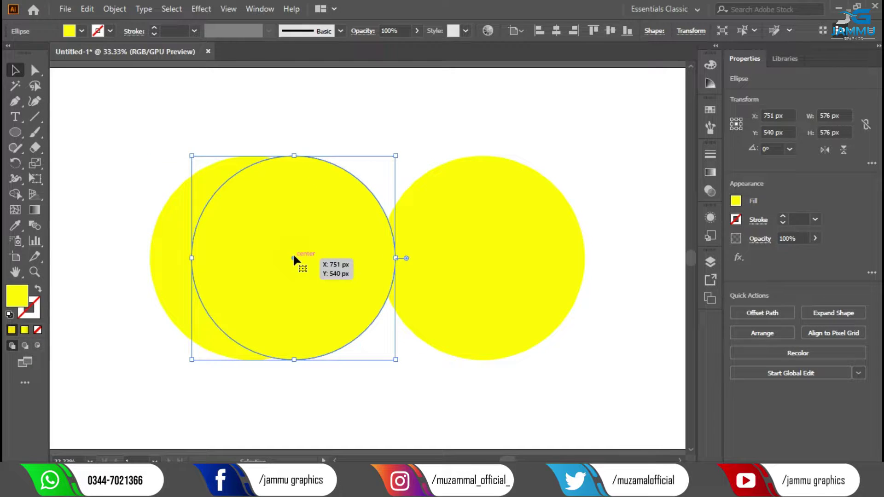
{"action": "left_click_drag", "start_coordinate": [183, 145], "coordinate": [294, 256]}
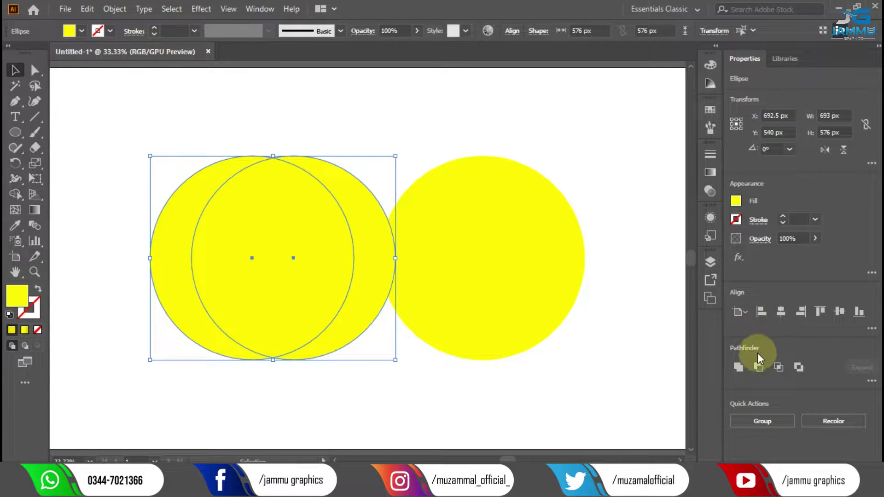
{"action": "left_click", "coordinate": [758, 367]}
- Fill the crescent orange and move it against the yellow circle's left edge
{"action": "left_click", "coordinate": [425, 399]}
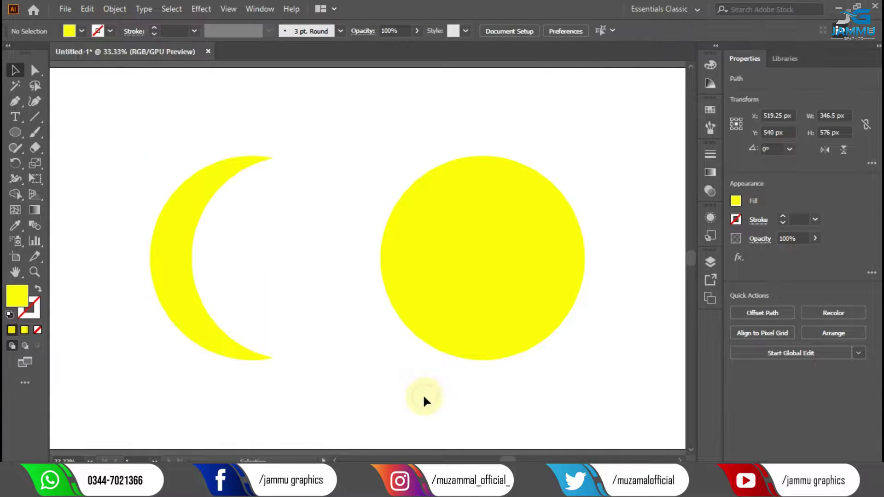
{"action": "left_click", "coordinate": [189, 219]}
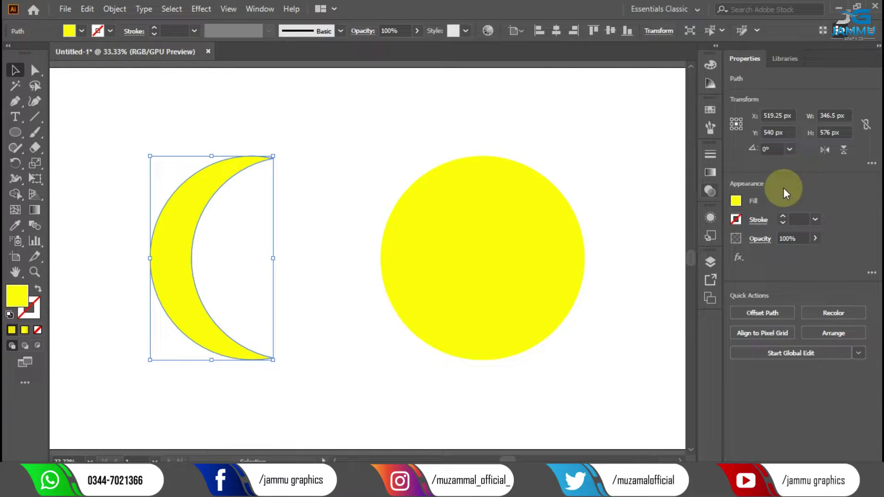
{"action": "left_click", "coordinate": [735, 200]}
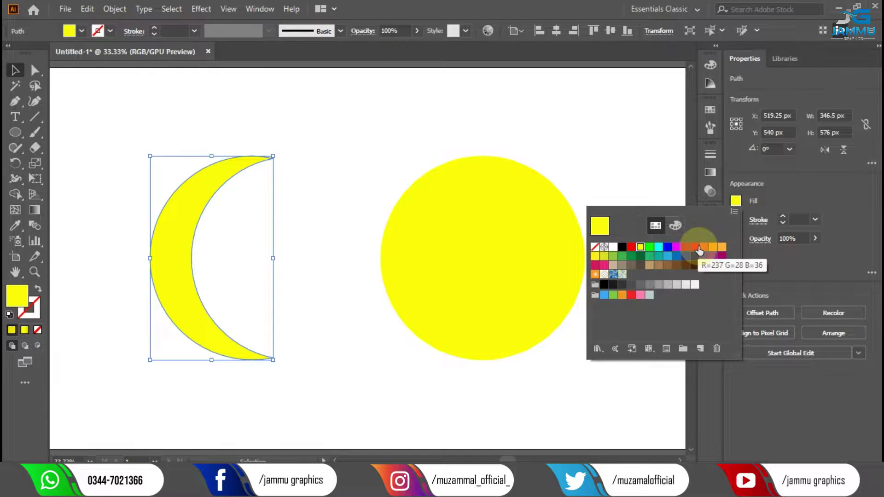
{"action": "left_click", "coordinate": [712, 247]}
{"action": "left_click", "coordinate": [737, 201]}
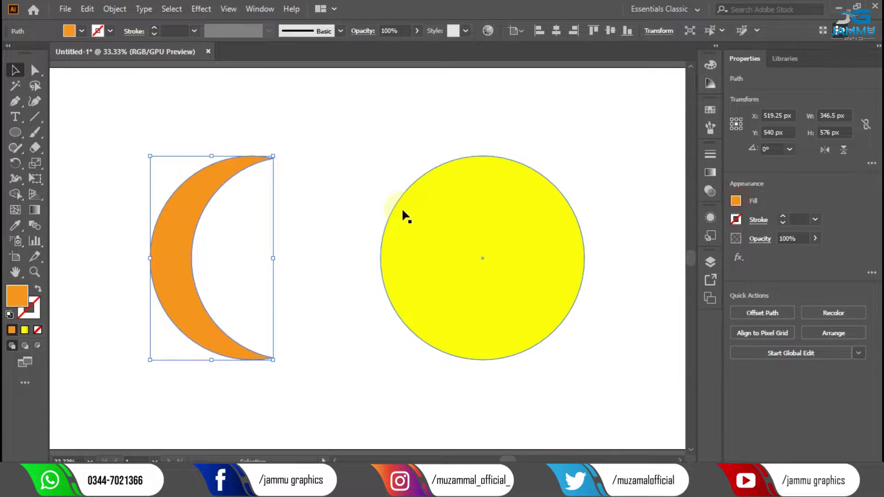
{"action": "left_click_drag", "start_coordinate": [177, 211], "coordinate": [407, 210]}
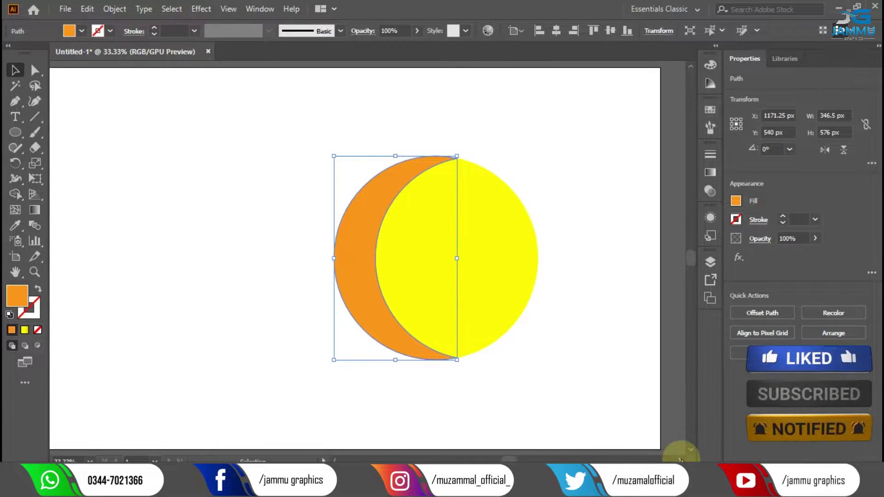
{"action": "scroll", "coordinate": [681, 459], "scroll_direction": "right", "scroll_amount": 5}
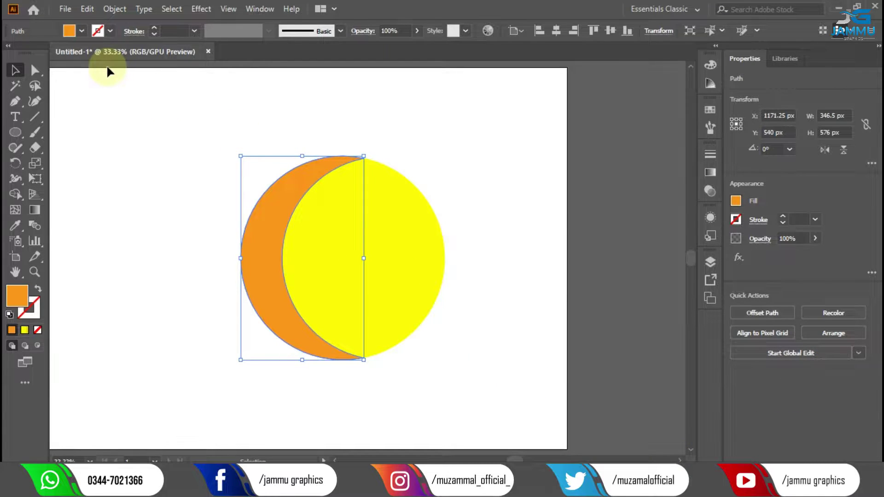
- Paste a crescent copy in front, rotate it to 225°, and move it onto the circle's upper right
{"action": "left_click", "coordinate": [87, 9]}
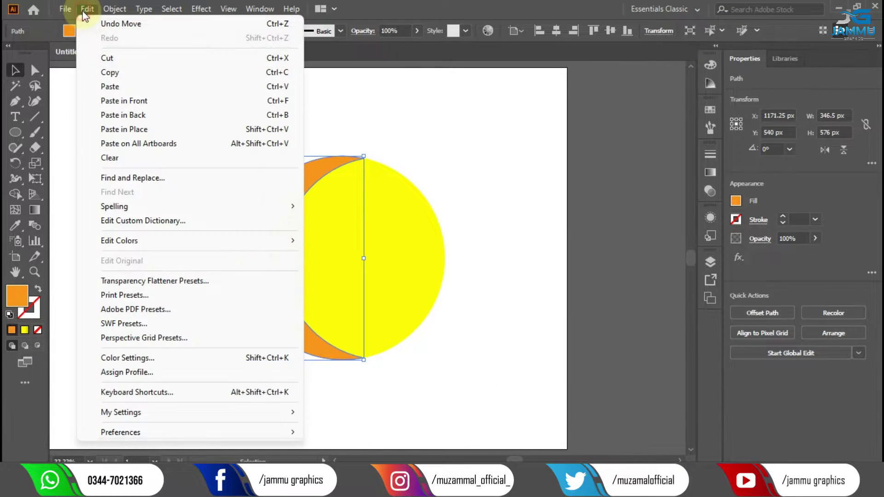
{"action": "left_click", "coordinate": [118, 87]}
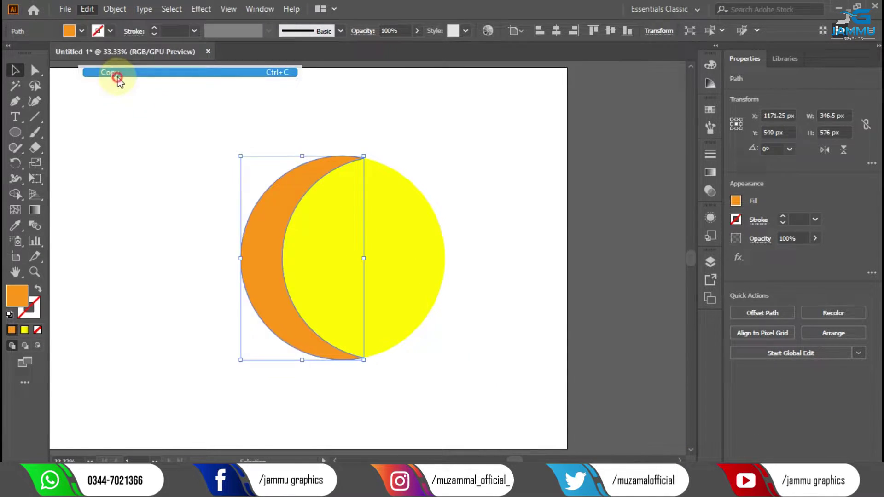
{"action": "left_click", "coordinate": [87, 8]}
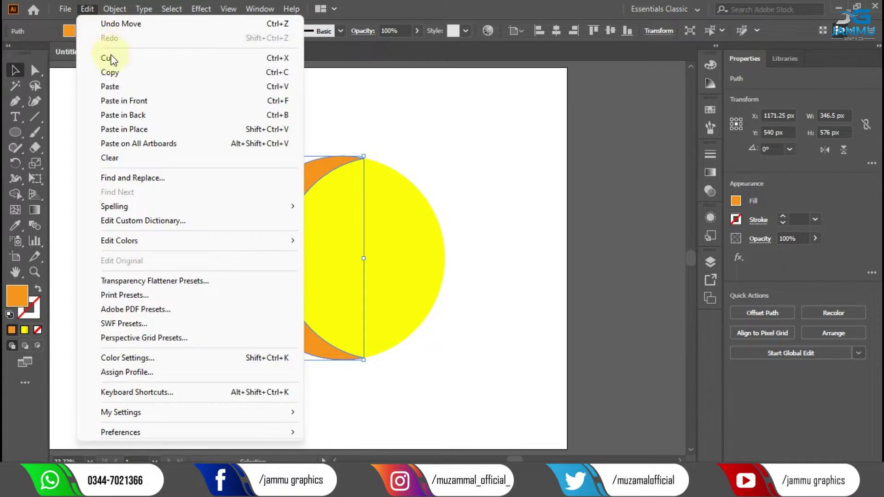
{"action": "left_click", "coordinate": [139, 101]}
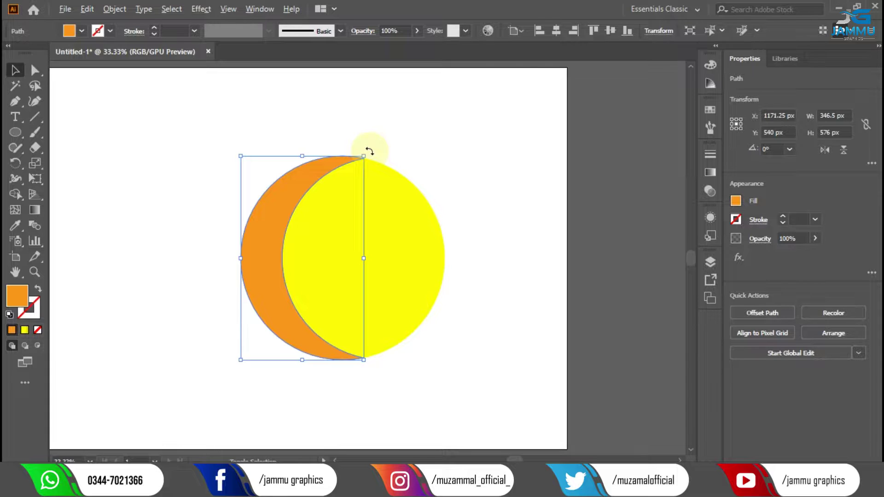
{"action": "mouse_move", "coordinate": [369, 150]}
{"action": "left_mouse_down"}
{"action": "mouse_move", "coordinate": [445, 305]}
{"action": "mouse_move", "coordinate": [429, 330]}
{"action": "left_mouse_up"}
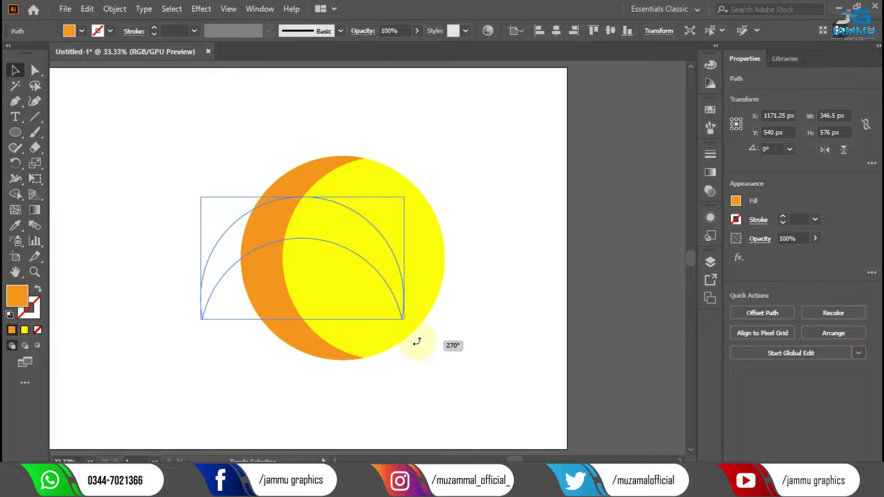
{"action": "left_click_drag", "start_coordinate": [401, 357], "coordinate": [371, 361]}
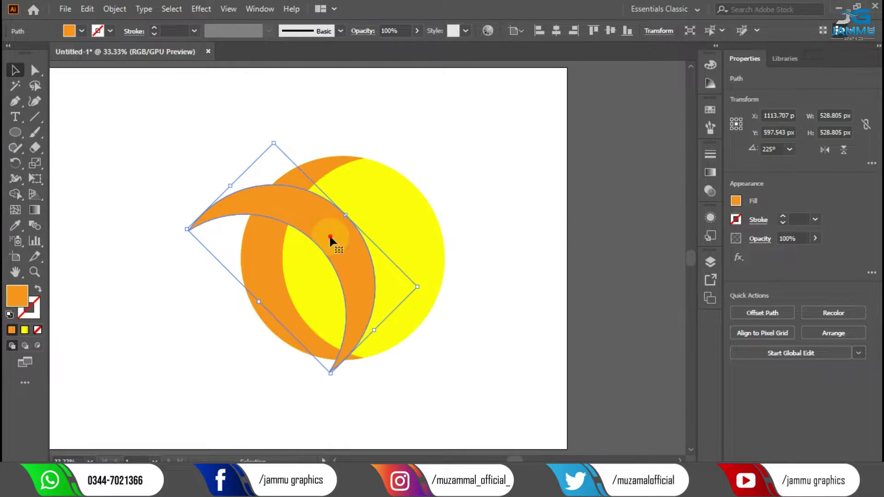
{"action": "mouse_move", "coordinate": [322, 241]}
{"action": "left_mouse_down"}
{"action": "mouse_move", "coordinate": [388, 224]}
{"action": "mouse_move", "coordinate": [399, 209]}
{"action": "left_mouse_up"}
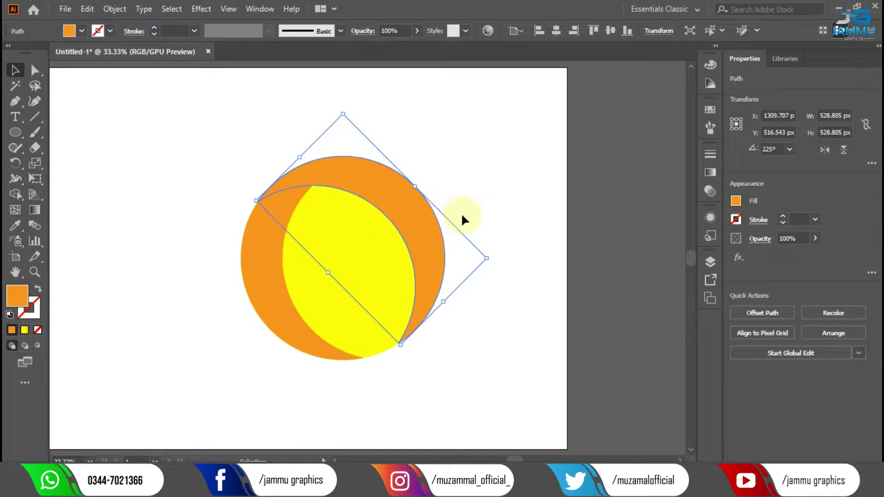
- Recolour the 225° right-hand crescent crimson pink
{"action": "left_click", "coordinate": [737, 201]}
{"action": "left_click", "coordinate": [677, 248]}
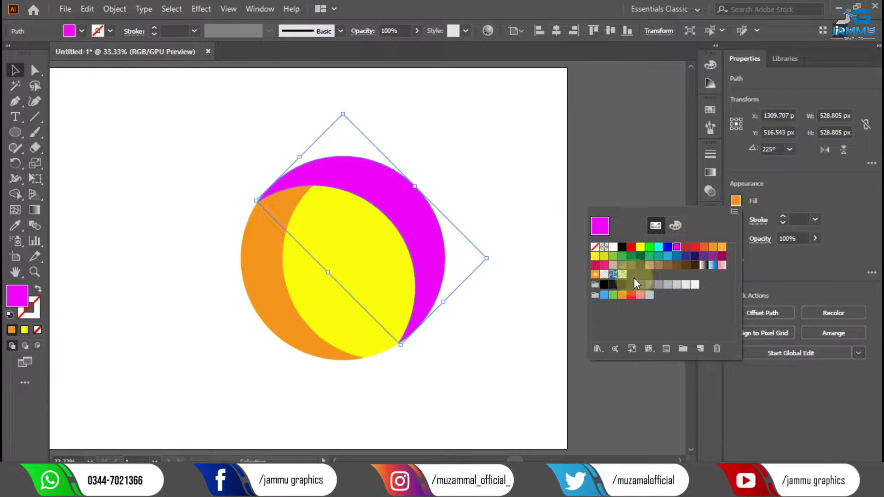
{"action": "left_click", "coordinate": [596, 265]}
{"action": "left_click", "coordinate": [539, 256]}
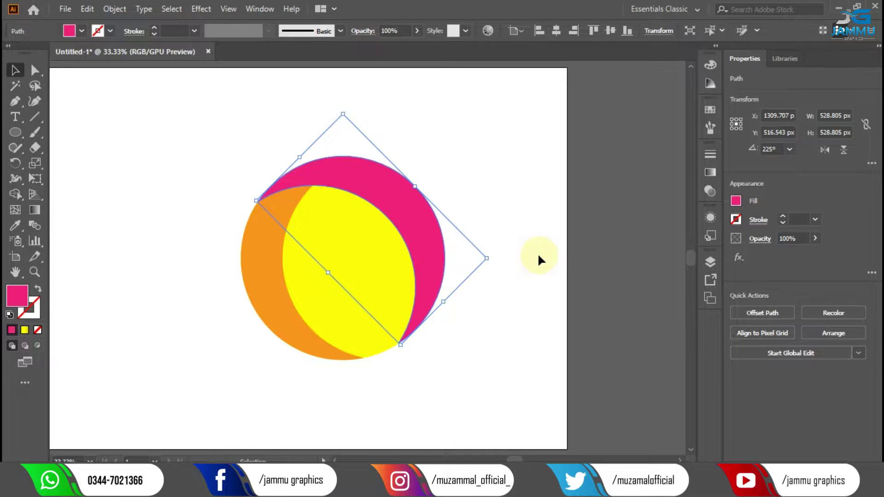
- Copy the pink crescent and paste the copy in front of the original
{"action": "left_click", "coordinate": [87, 9]}
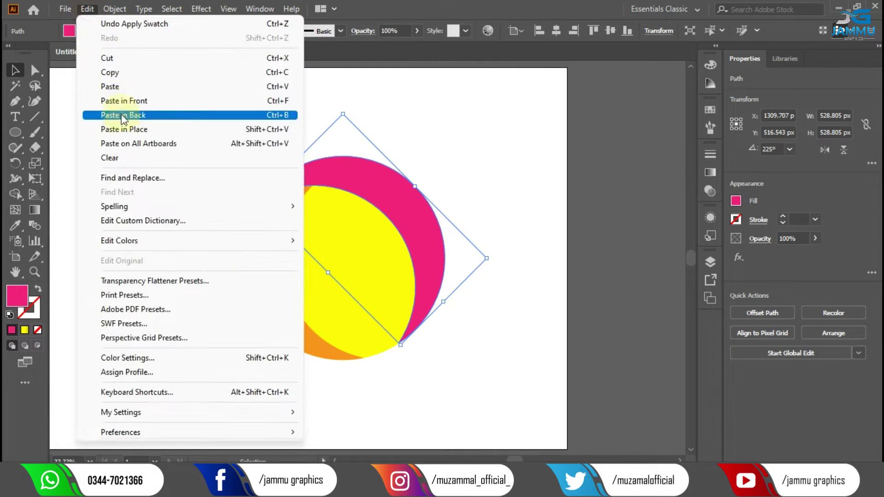
{"action": "left_click", "coordinate": [110, 72]}
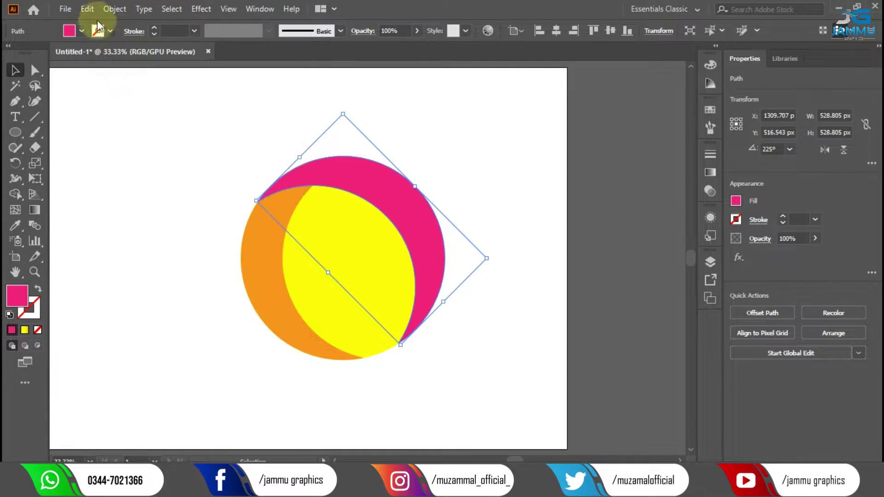
{"action": "left_click", "coordinate": [87, 9]}
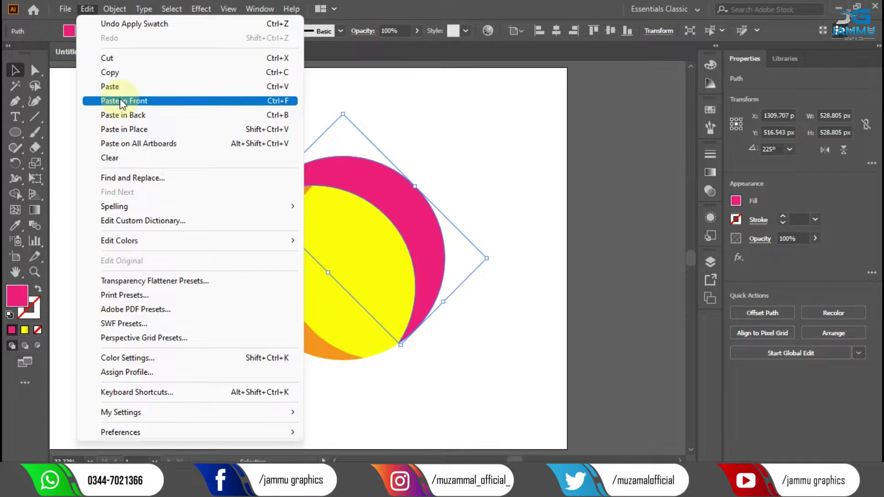
{"action": "left_click", "coordinate": [132, 100]}
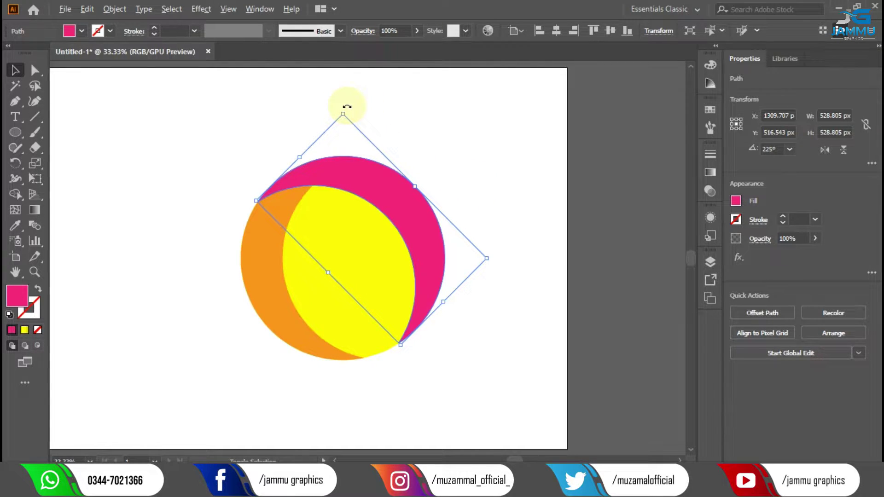
- Rotate the pasted crescent 90°, fill it red, and set it along the circle's lower right
{"action": "mouse_move", "coordinate": [347, 106]}
{"action": "left_mouse_down"}
{"action": "mouse_move", "coordinate": [471, 259]}
{"action": "mouse_move", "coordinate": [480, 243]}
{"action": "left_mouse_up"}
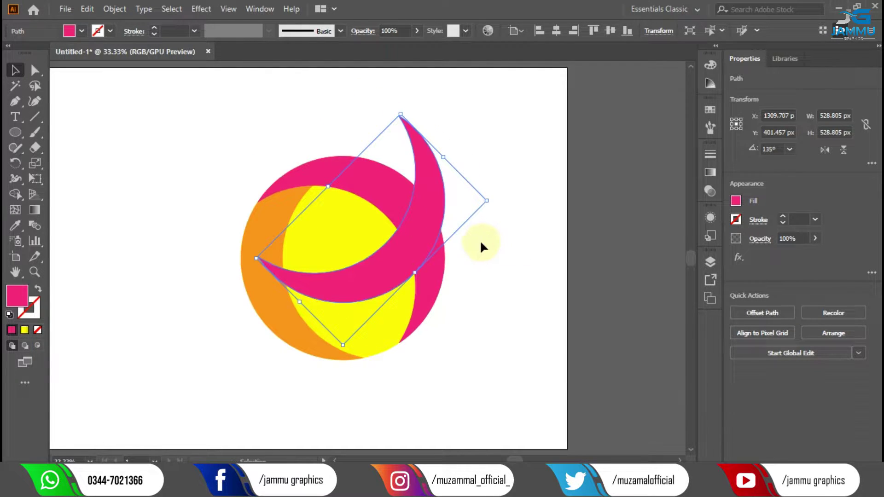
{"action": "left_click", "coordinate": [736, 201]}
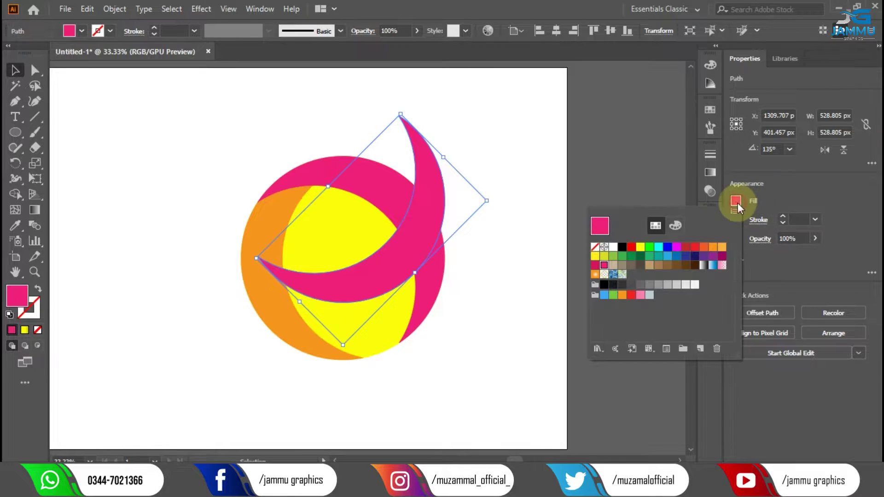
{"action": "left_click", "coordinate": [703, 248]}
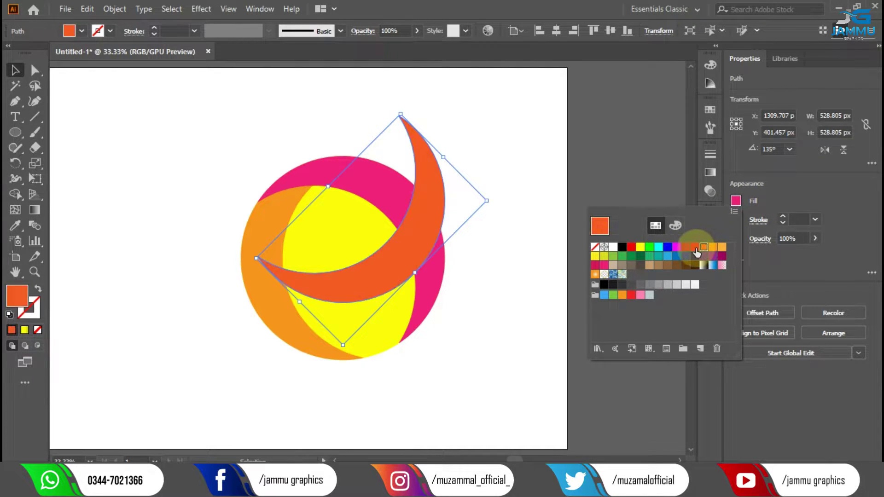
{"action": "left_click", "coordinate": [694, 248]}
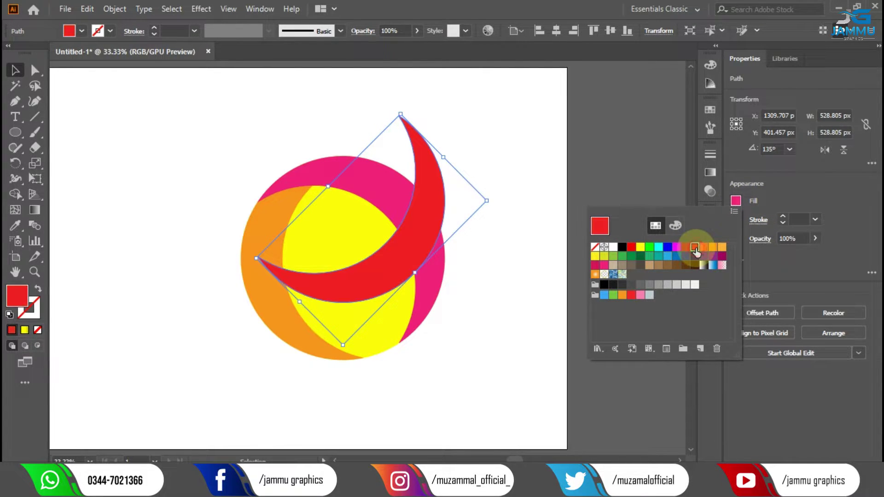
{"action": "left_click", "coordinate": [595, 168]}
{"action": "left_click_drag", "start_coordinate": [420, 214], "coordinate": [418, 272]}
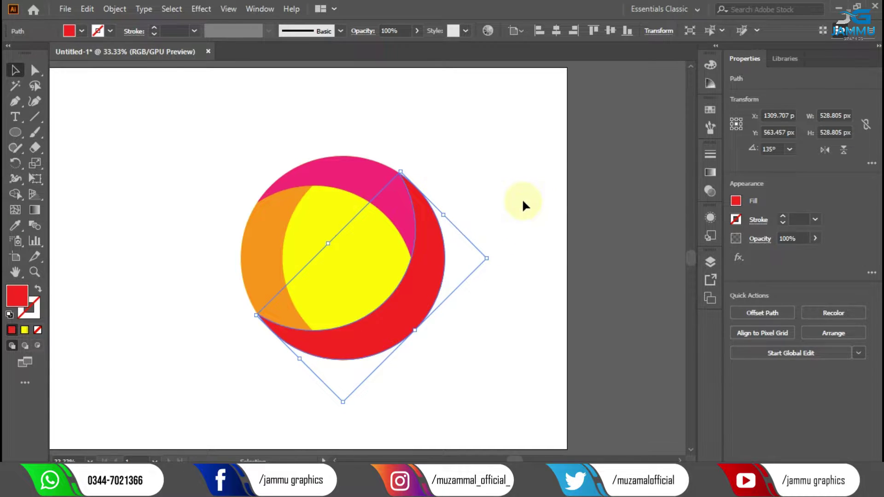
{"action": "left_click_drag", "start_coordinate": [435, 271], "coordinate": [429, 291]}
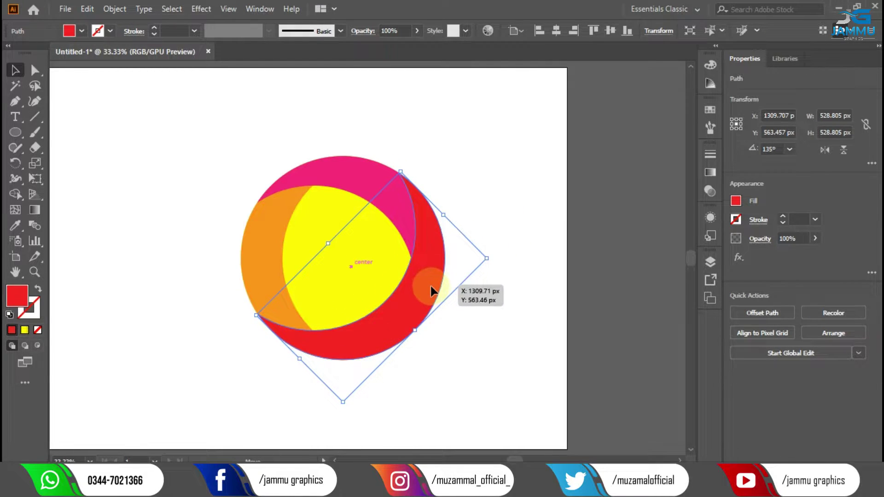
{"action": "left_click", "coordinate": [519, 228]}
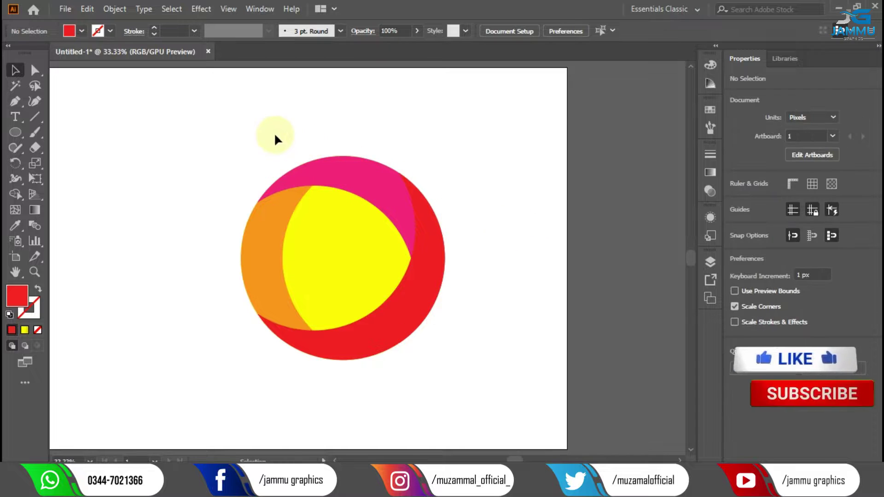
- Merge the top overlap into the pink wedge and the bottom overlap into the right red band with Shape Builder
{"action": "left_click_drag", "start_coordinate": [198, 144], "coordinate": [479, 384]}
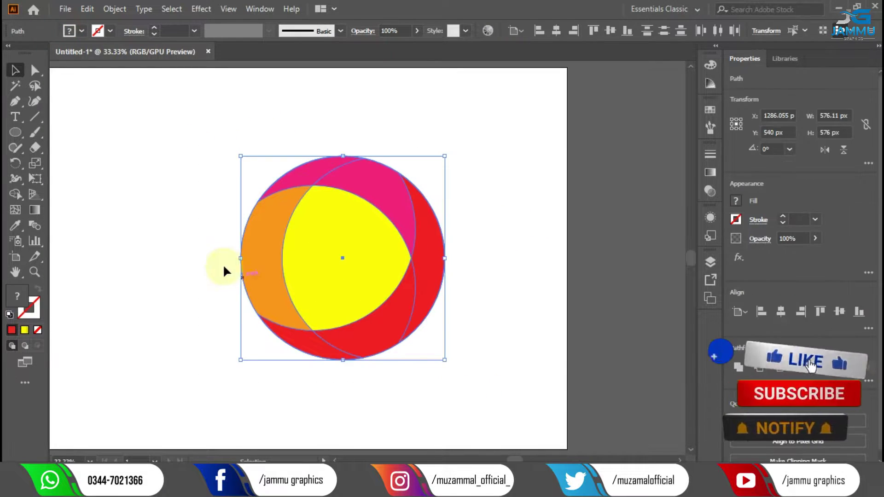
{"action": "left_click", "coordinate": [15, 194]}
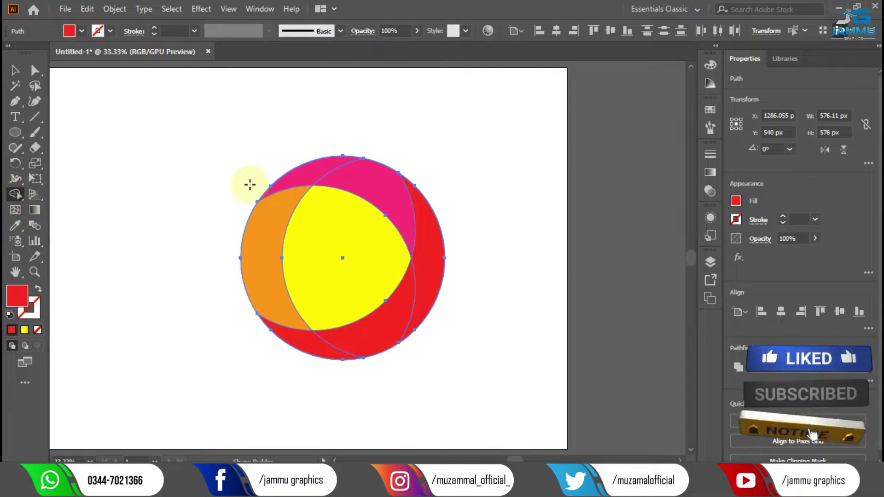
{"action": "left_click", "coordinate": [368, 189]}
{"action": "left_click_drag", "start_coordinate": [267, 271], "coordinate": [294, 333]}
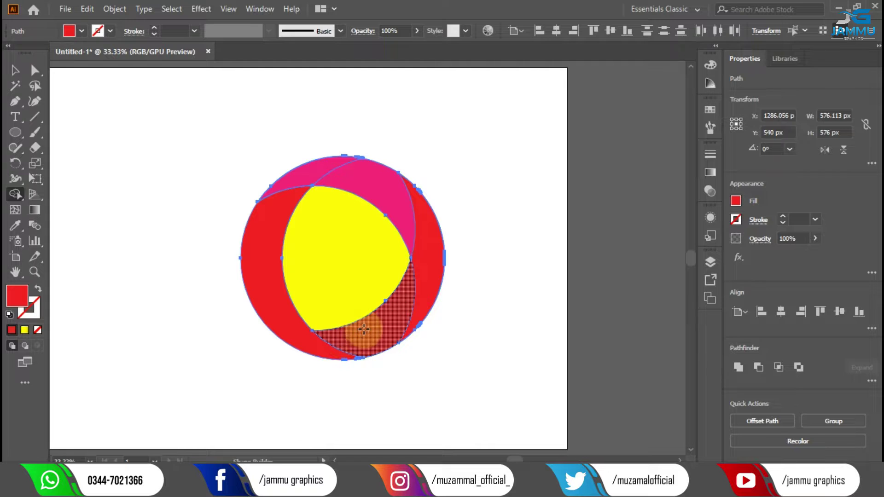
{"action": "left_click_drag", "start_coordinate": [391, 319], "coordinate": [417, 291]}
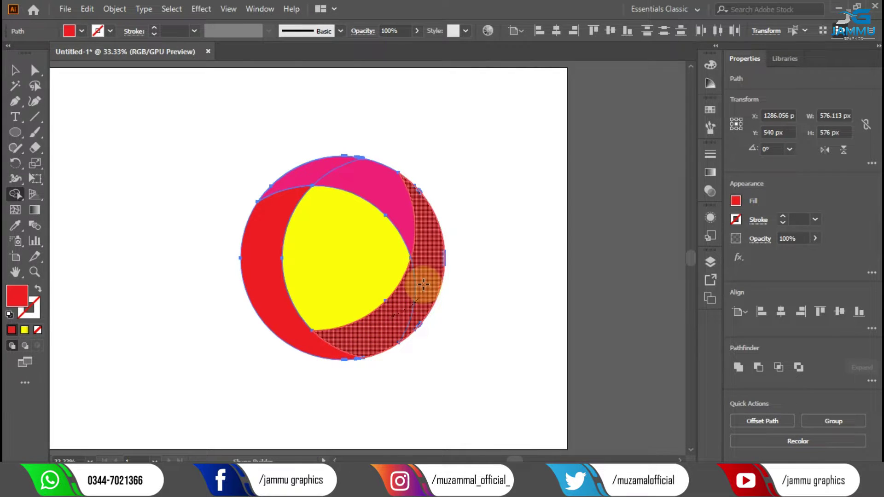
- Select the right red band for recolouring
{"action": "left_click", "coordinate": [21, 77]}
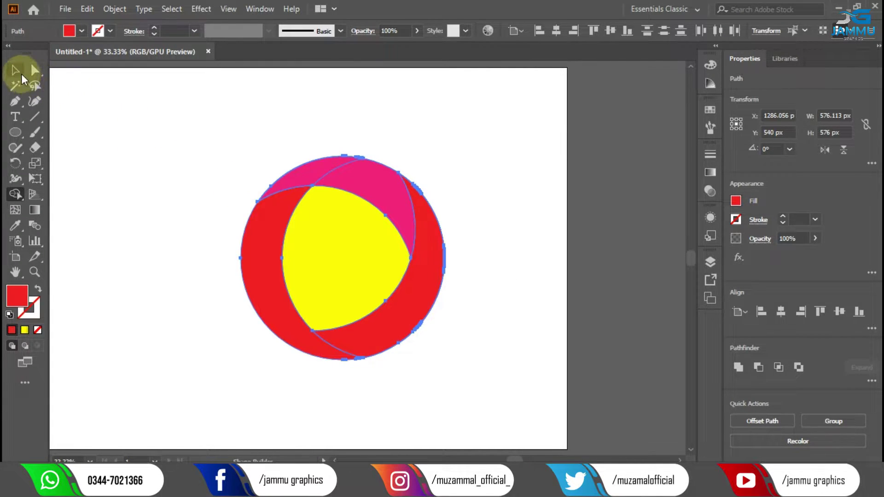
{"action": "left_click", "coordinate": [300, 110]}
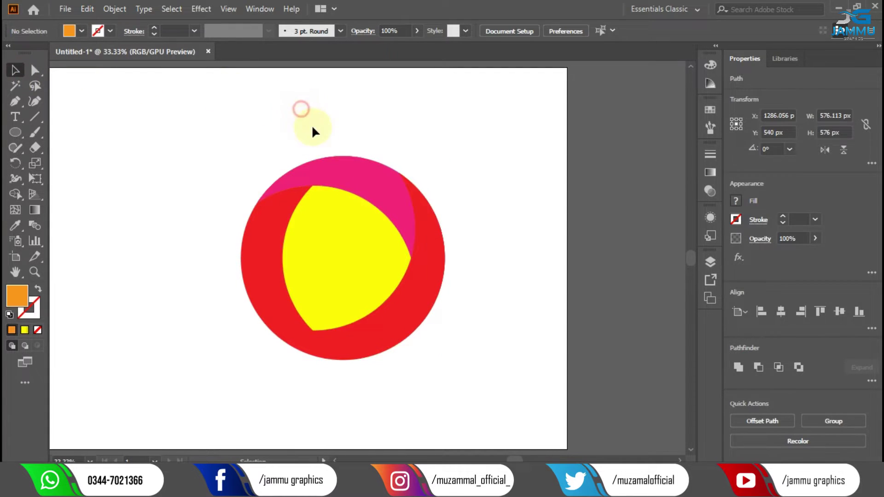
{"action": "left_click", "coordinate": [350, 174]}
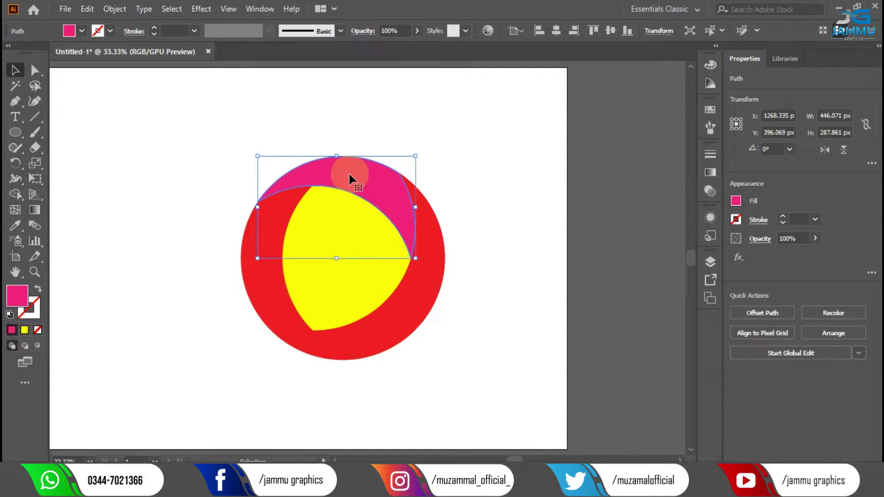
{"action": "left_click", "coordinate": [430, 287]}
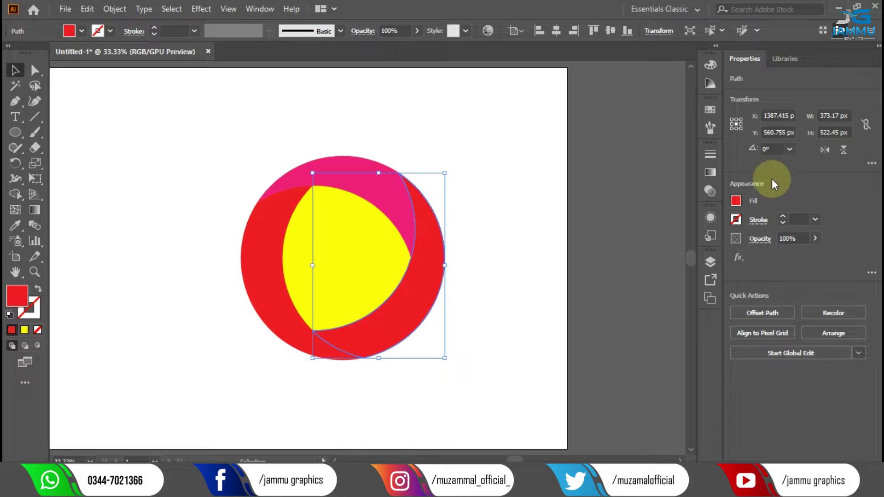
{"action": "left_click", "coordinate": [737, 205]}
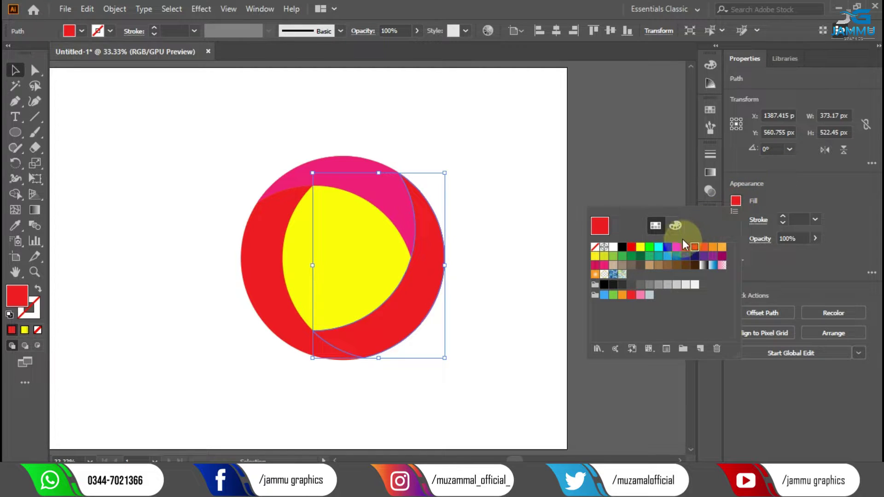
- Recolour the right band orange and copy it
{"action": "left_click", "coordinate": [721, 247]}
{"action": "left_click", "coordinate": [551, 182]}
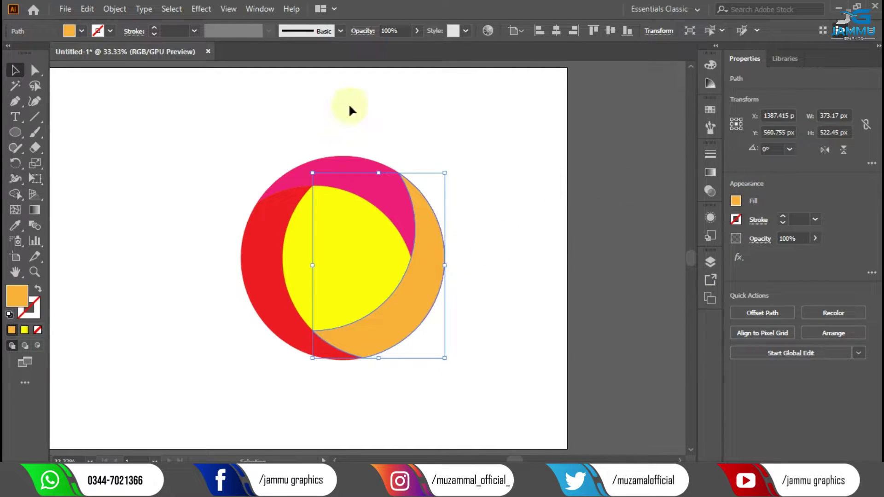
{"action": "left_click", "coordinate": [87, 9]}
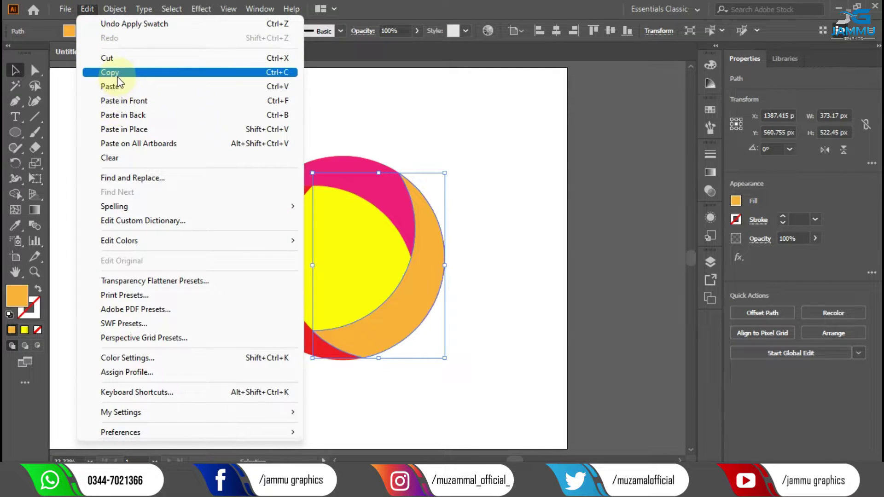
{"action": "left_click", "coordinate": [110, 72]}
- Paste the band copy in front, rotate it 90°, and move it over the circle's top
{"action": "left_click", "coordinate": [87, 9]}
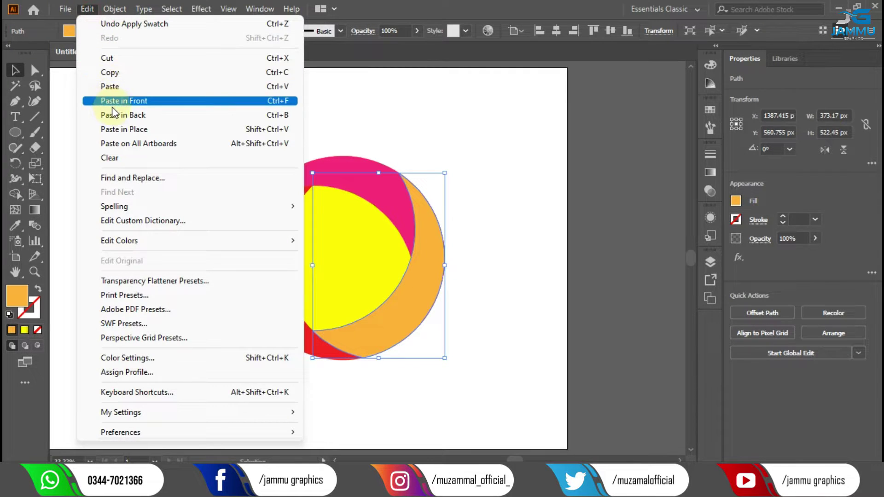
{"action": "left_click", "coordinate": [117, 101]}
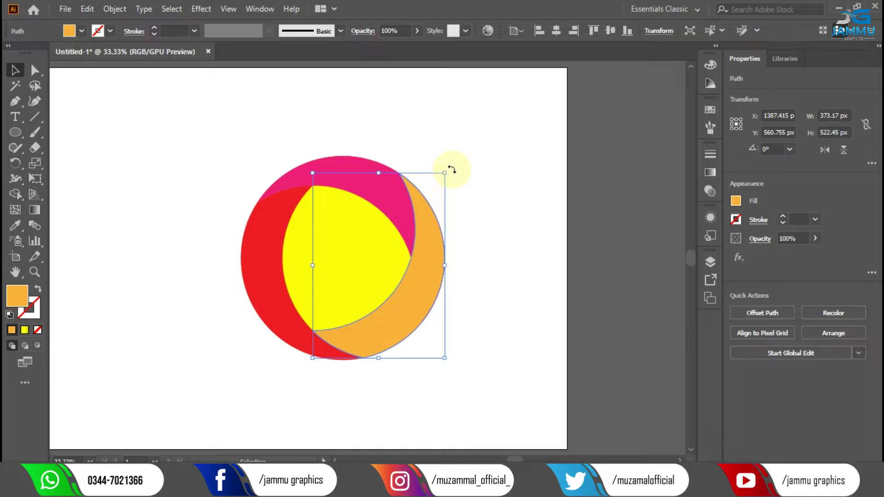
{"action": "left_click_drag", "start_coordinate": [452, 170], "coordinate": [279, 120]}
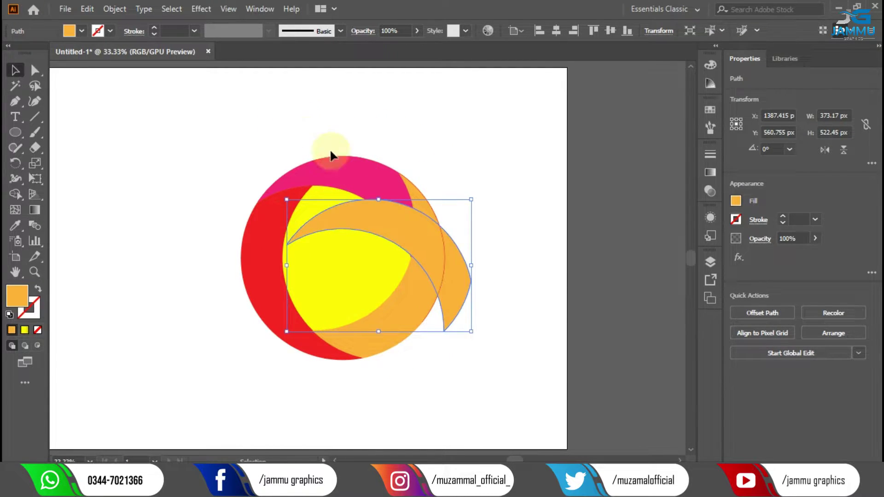
{"action": "mouse_move", "coordinate": [425, 240]}
{"action": "left_mouse_down"}
{"action": "mouse_move", "coordinate": [375, 197]}
{"action": "mouse_move", "coordinate": [387, 196]}
{"action": "left_mouse_up"}
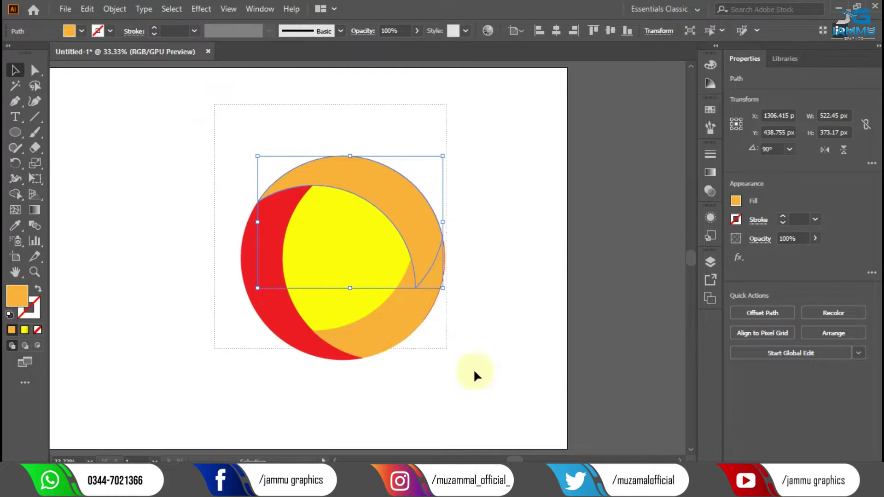
{"action": "key", "text": "ctrl+a"}
{"action": "left_click", "coordinate": [16, 194]}
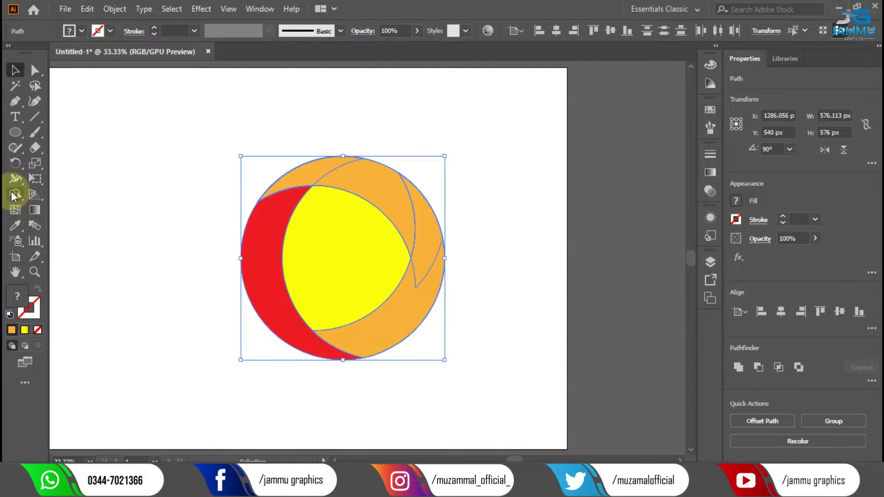
{"action": "left_click_drag", "start_coordinate": [410, 316], "coordinate": [423, 262]}
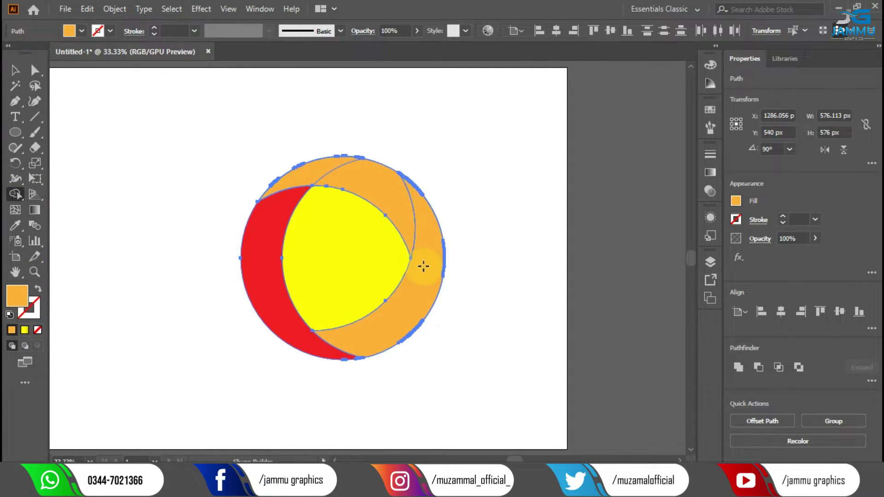
{"action": "left_click_drag", "start_coordinate": [373, 178], "coordinate": [313, 179]}
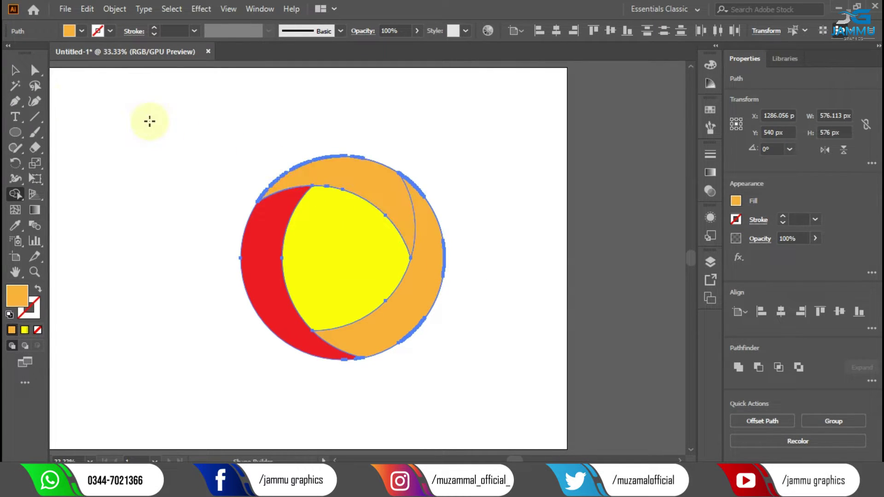
{"action": "left_click", "coordinate": [15, 70]}
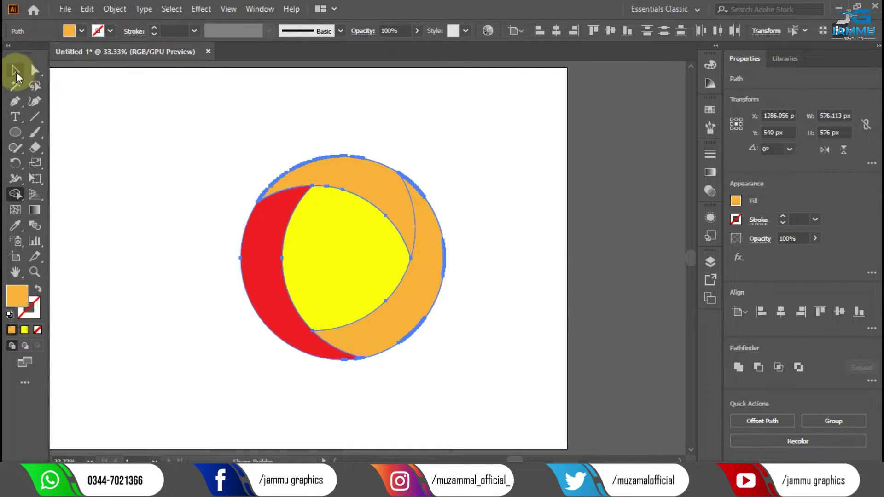
{"action": "left_click", "coordinate": [195, 146]}
{"action": "left_click", "coordinate": [388, 192]}
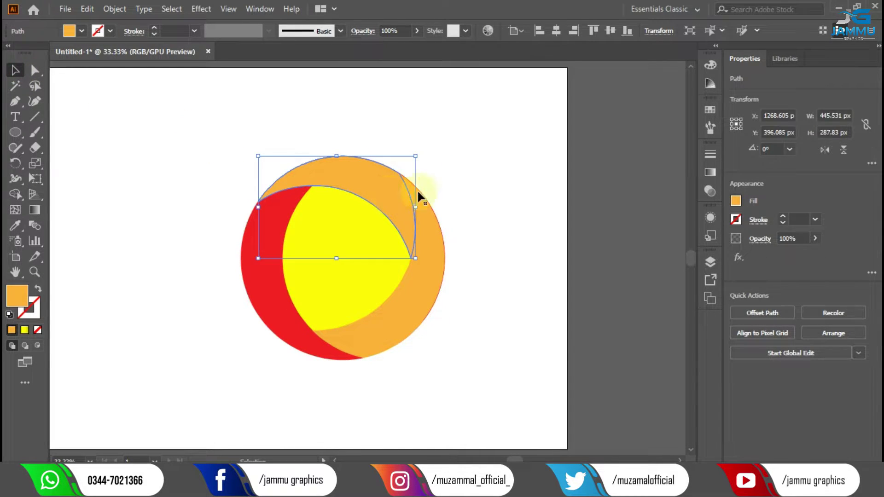
{"action": "key", "text": "ctrl+a"}
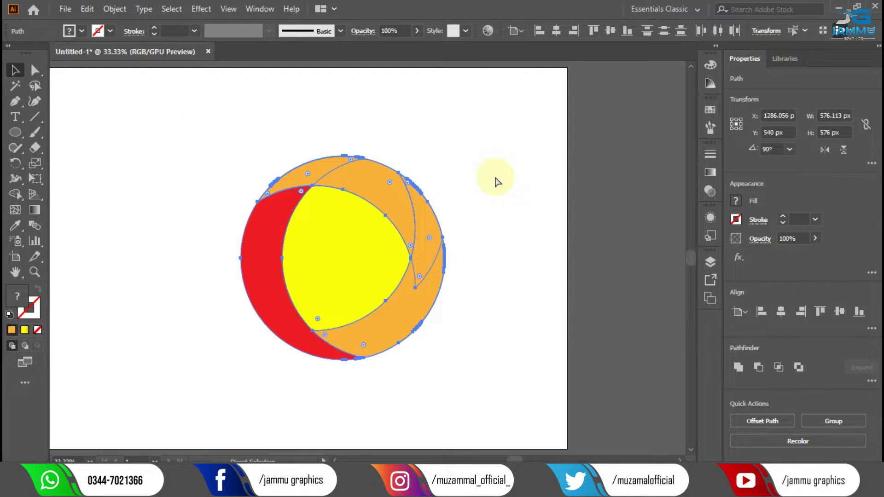
{"action": "left_click", "coordinate": [476, 173]}
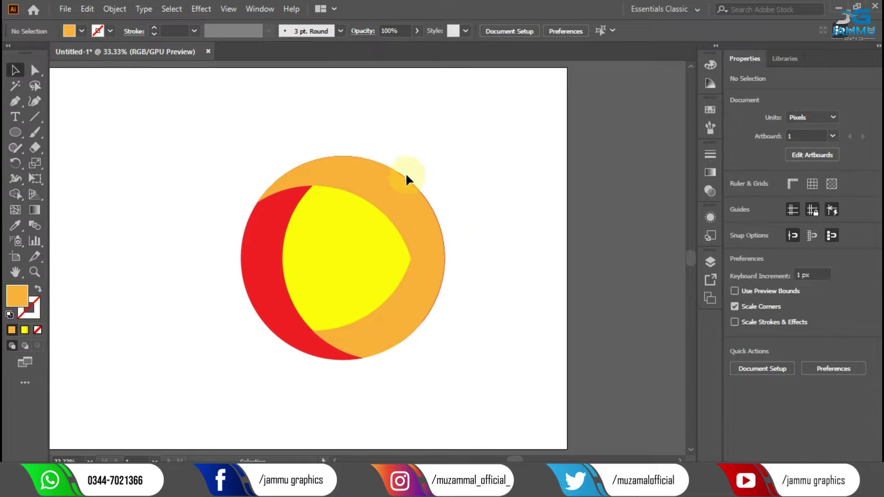
{"action": "left_click", "coordinate": [387, 181]}
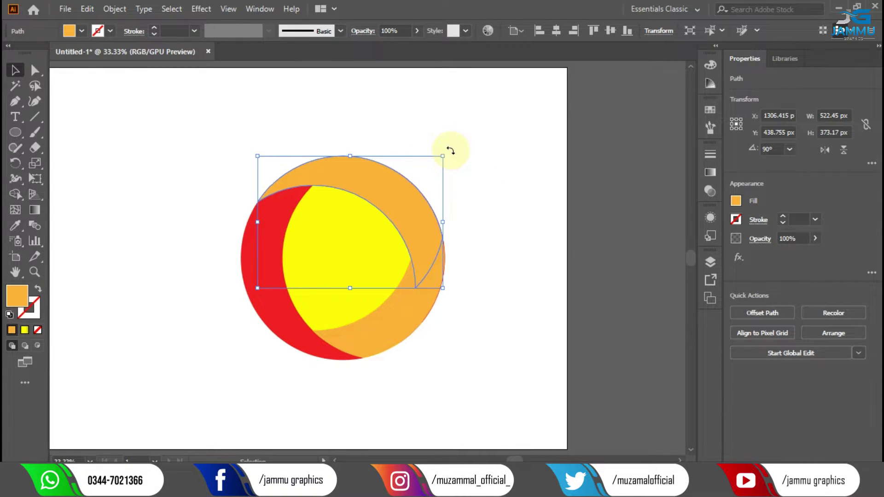
{"action": "key", "text": "shift"}
{"action": "left_click_drag", "start_coordinate": [450, 151], "coordinate": [383, 133]}
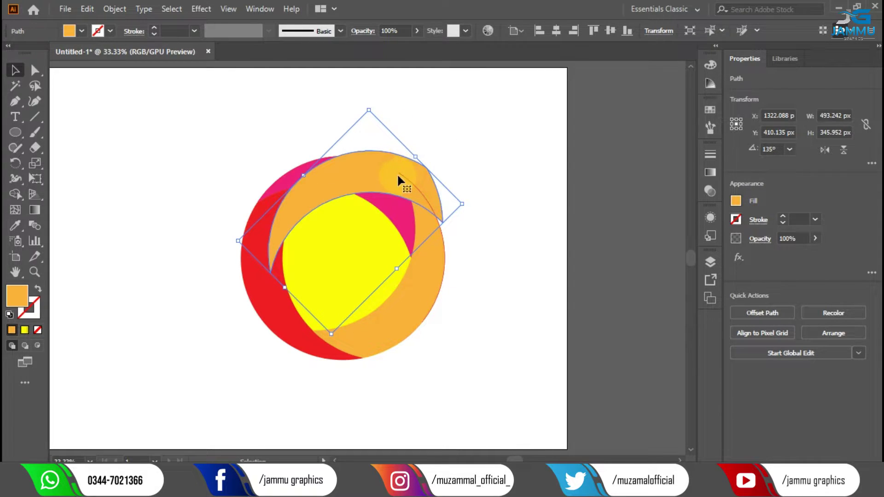
{"action": "key", "text": "ctrl+z"}
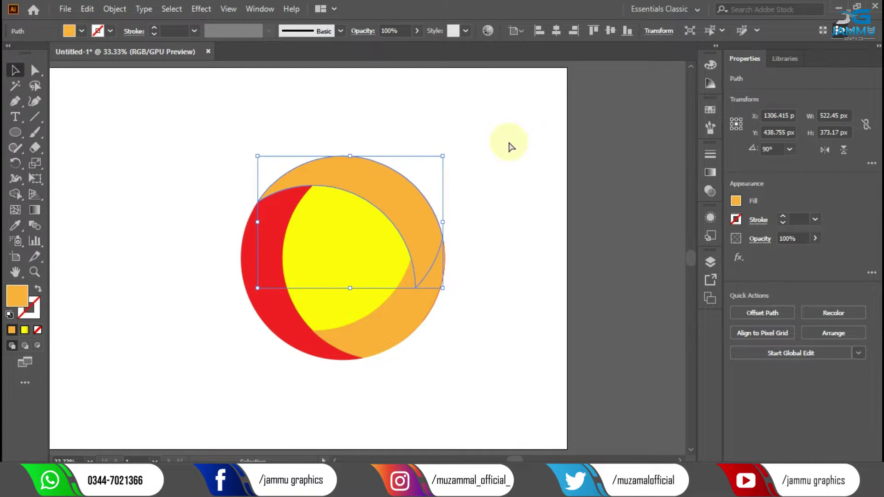
{"action": "key", "text": "ctrl+z"}
{"action": "key", "text": "ctrl+z"}
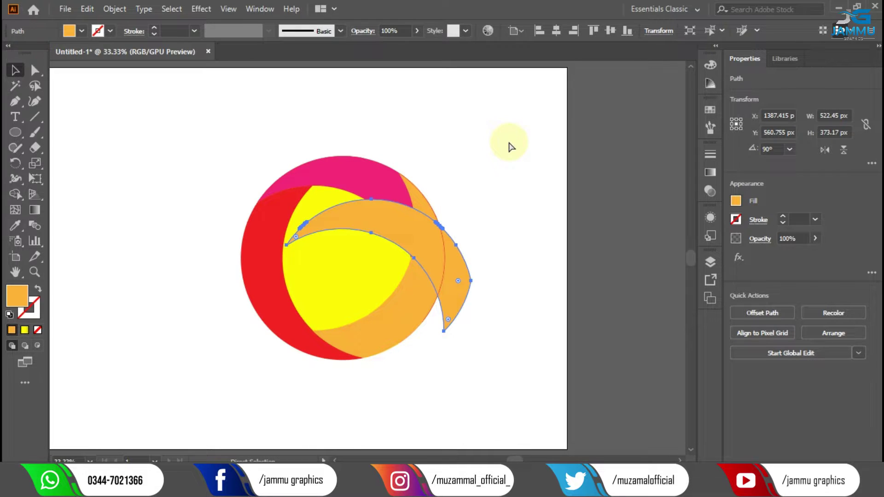
{"action": "key", "text": "ctrl+z"}
{"action": "key", "text": "ctrl+shift+z"}
{"action": "key", "text": "ctrl+shift+z"}
{"action": "key", "text": "ctrl+shift+z"}
{"action": "key", "text": "ctrl+shift+z"}
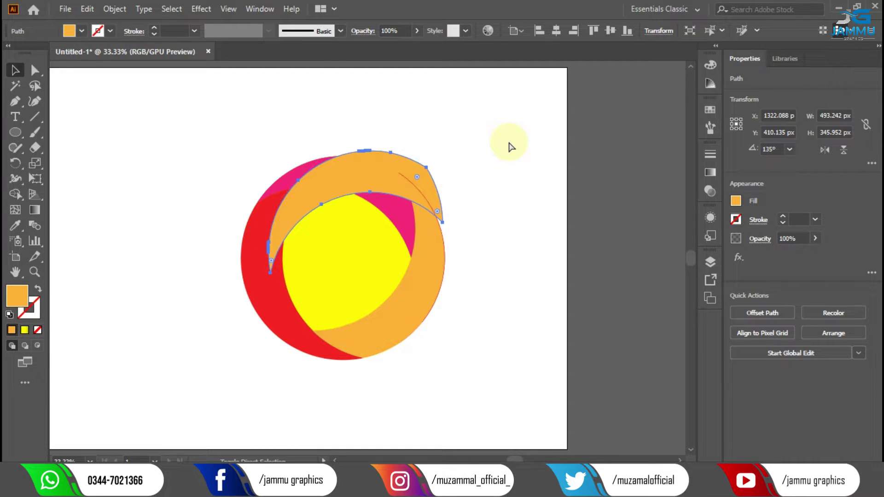
{"action": "key", "text": "ctrl+z"}
{"action": "left_click", "coordinate": [510, 188]}
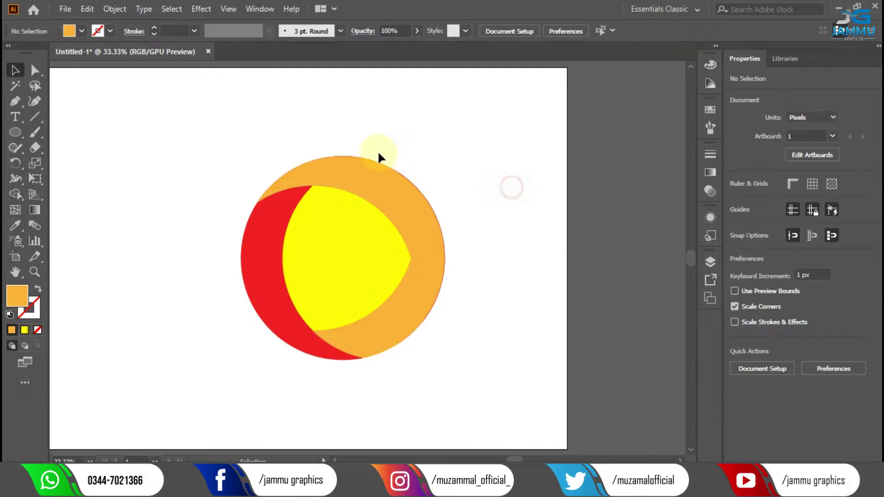
{"action": "left_click_drag", "start_coordinate": [263, 130], "coordinate": [480, 343]}
- With Shape Builder, merge the orange regions into top and right bands and delete the yellow centre
{"action": "left_click", "coordinate": [15, 193]}
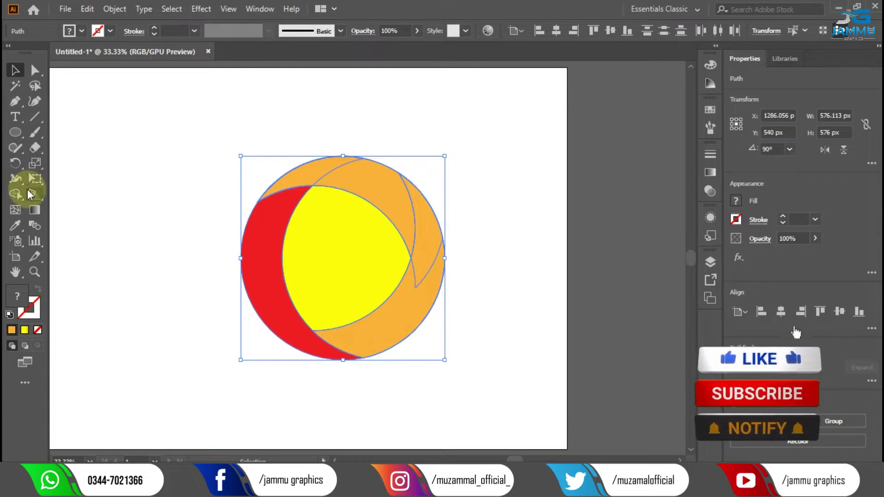
{"action": "left_click_drag", "start_coordinate": [388, 329], "coordinate": [432, 261]}
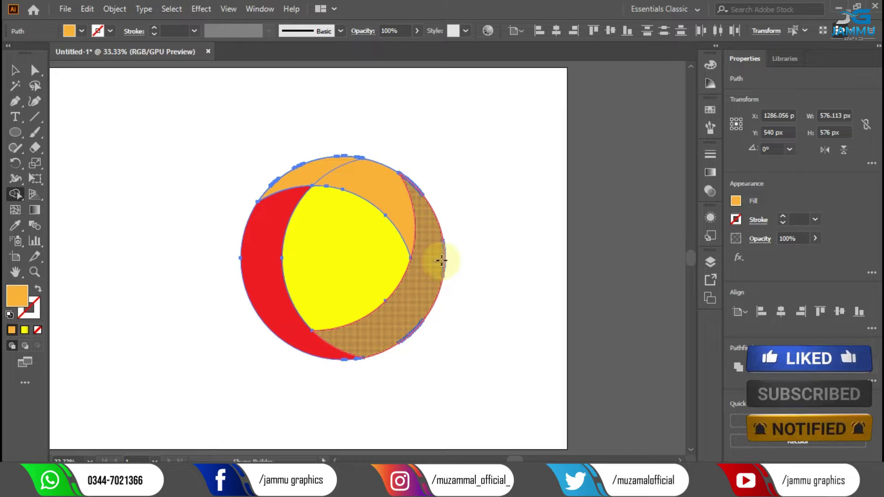
{"action": "left_click", "coordinate": [445, 258]}
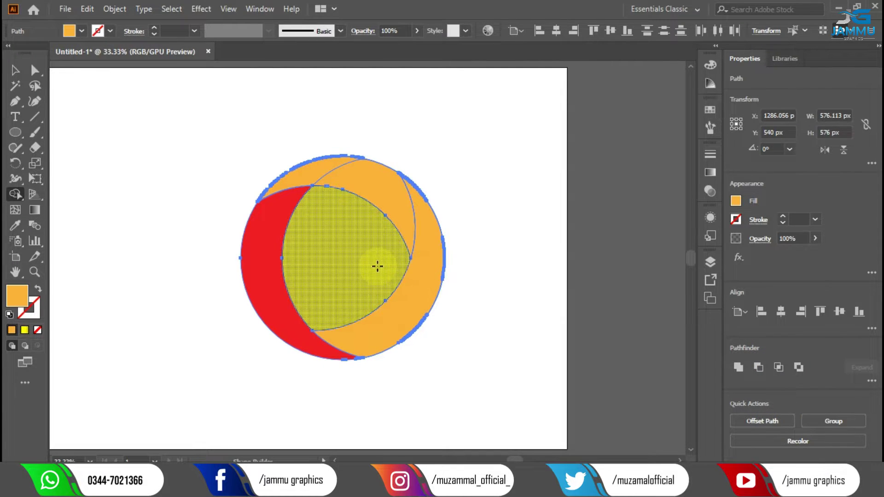
{"action": "left_click", "coordinate": [338, 275], "text": "alt"}
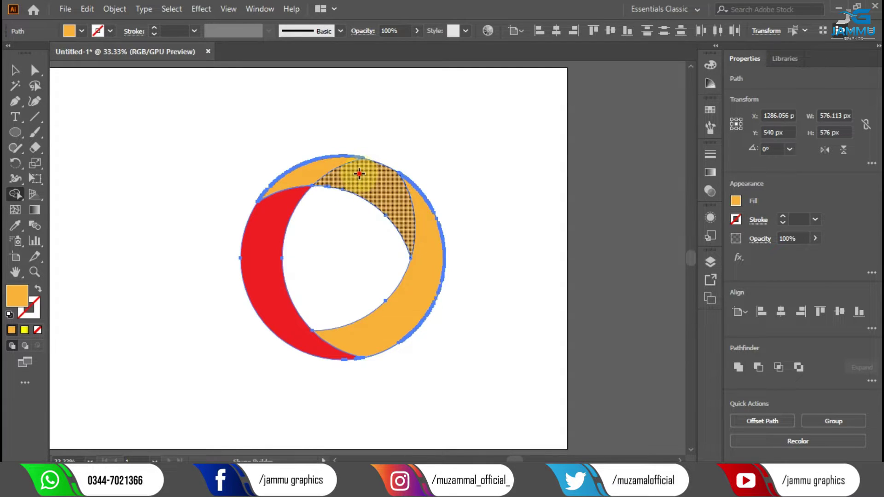
{"action": "left_click_drag", "start_coordinate": [361, 171], "coordinate": [320, 164]}
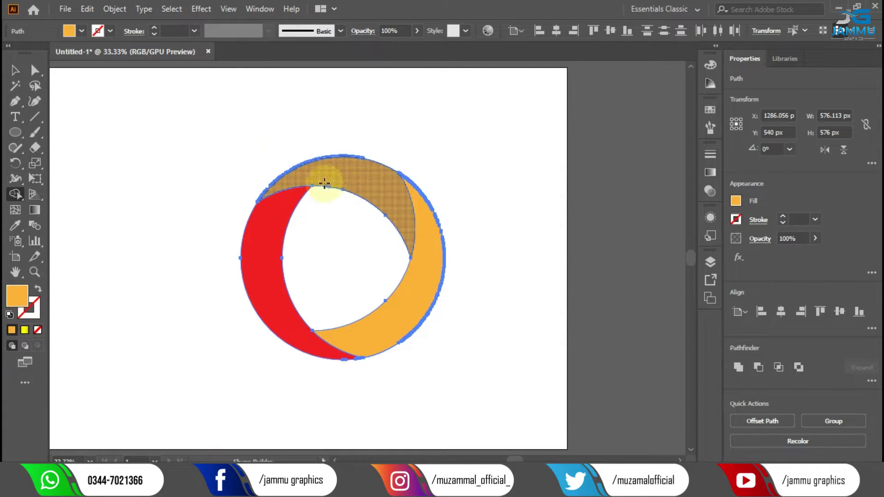
{"action": "left_click", "coordinate": [15, 70]}
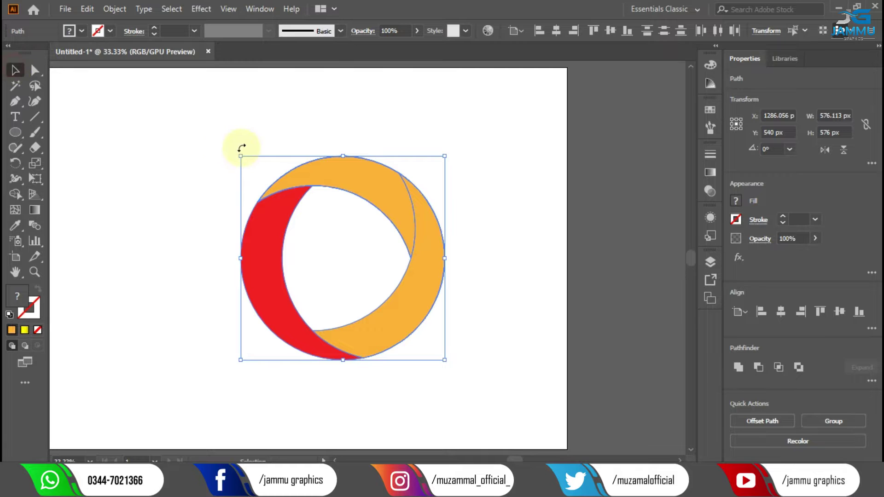
{"action": "left_click", "coordinate": [475, 234]}
- Fill the right crescent band with yellow
{"action": "left_click", "coordinate": [438, 265]}
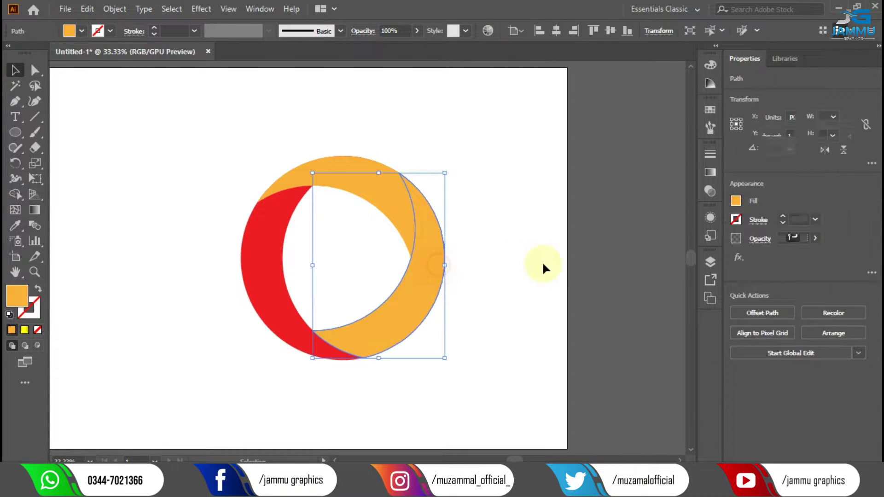
{"action": "left_click", "coordinate": [739, 200]}
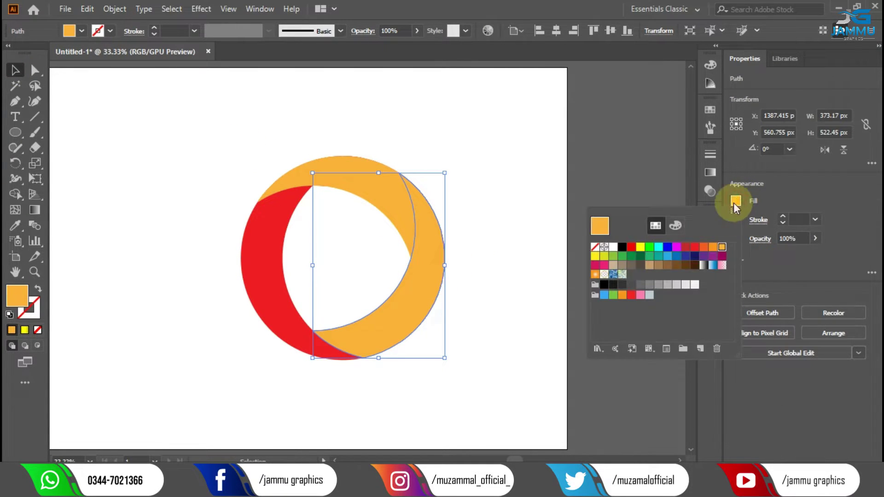
{"action": "left_click", "coordinate": [694, 248]}
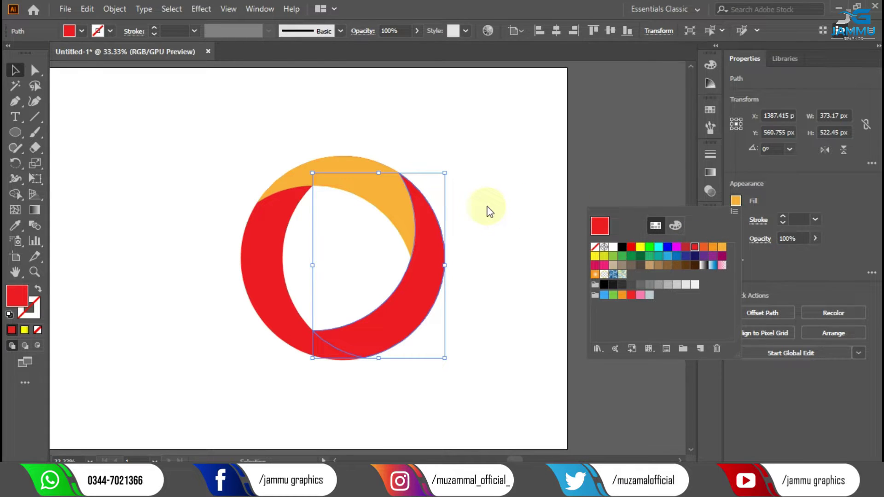
{"action": "left_click", "coordinate": [640, 248]}
{"action": "left_click", "coordinate": [531, 226]}
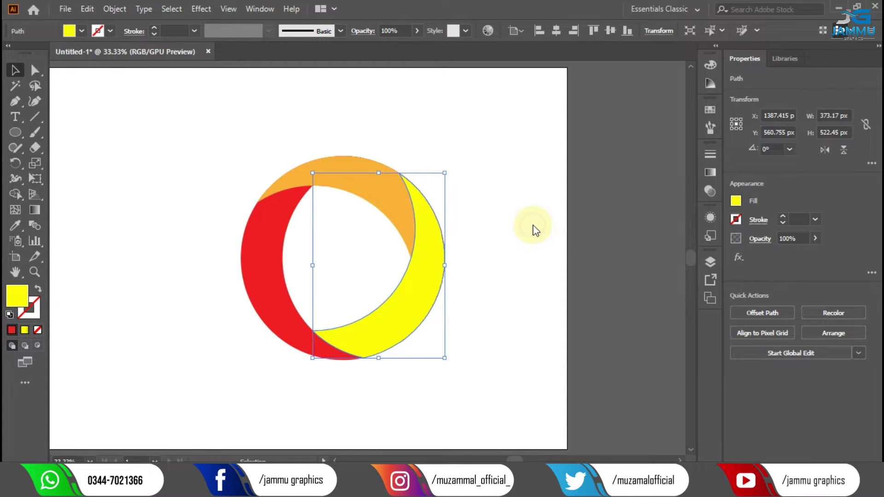
- Select the orange top, yellow right and red left bands together
{"action": "left_click", "coordinate": [338, 179]}
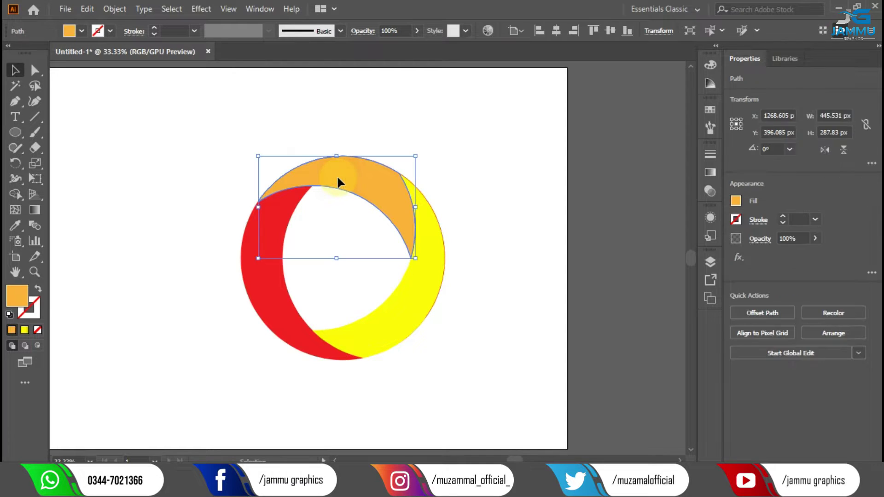
{"action": "left_click", "coordinate": [417, 291], "text": "shift"}
{"action": "left_click", "coordinate": [265, 284], "text": "shift"}
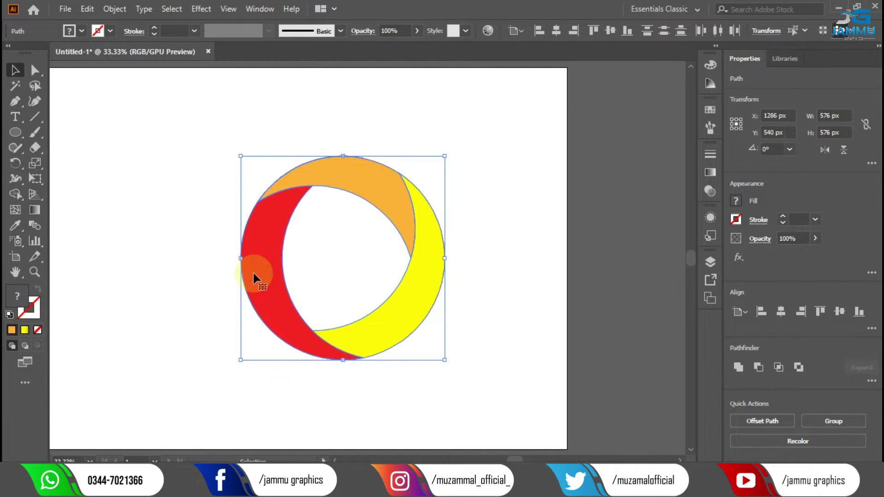
- Delete the leftover arc paths and put the three-band ring back in place
{"action": "mouse_move", "coordinate": [255, 277]}
{"action": "left_mouse_down"}
{"action": "mouse_move", "coordinate": [100, 262]}
{"action": "mouse_move", "coordinate": [76, 271]}
{"action": "left_mouse_up"}
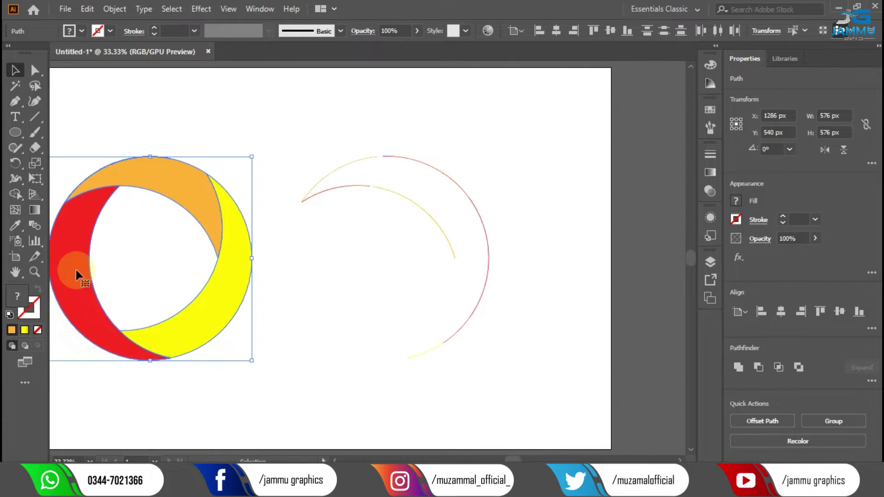
{"action": "left_click_drag", "start_coordinate": [305, 137], "coordinate": [517, 392]}
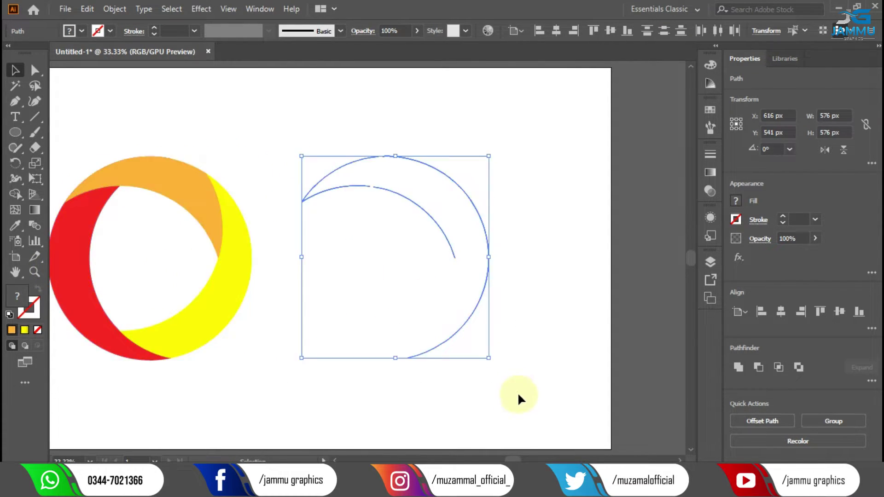
{"action": "key", "text": "Delete"}
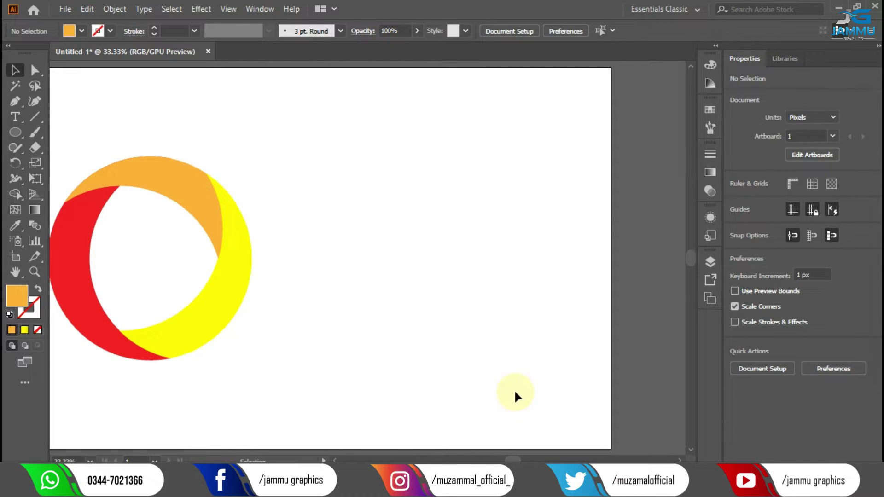
{"action": "left_click_drag", "start_coordinate": [82, 131], "coordinate": [230, 318]}
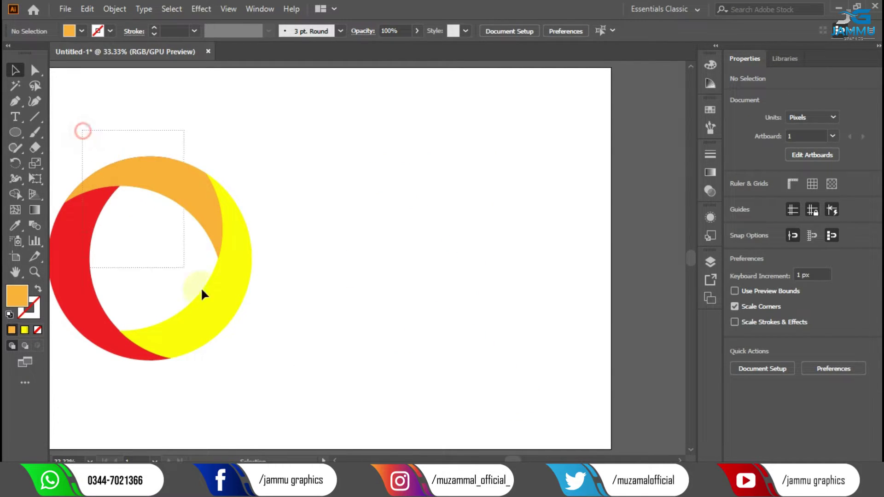
{"action": "mouse_move", "coordinate": [207, 237]}
{"action": "left_mouse_down"}
{"action": "mouse_move", "coordinate": [408, 226]}
{"action": "mouse_move", "coordinate": [330, 225]}
{"action": "left_mouse_up"}
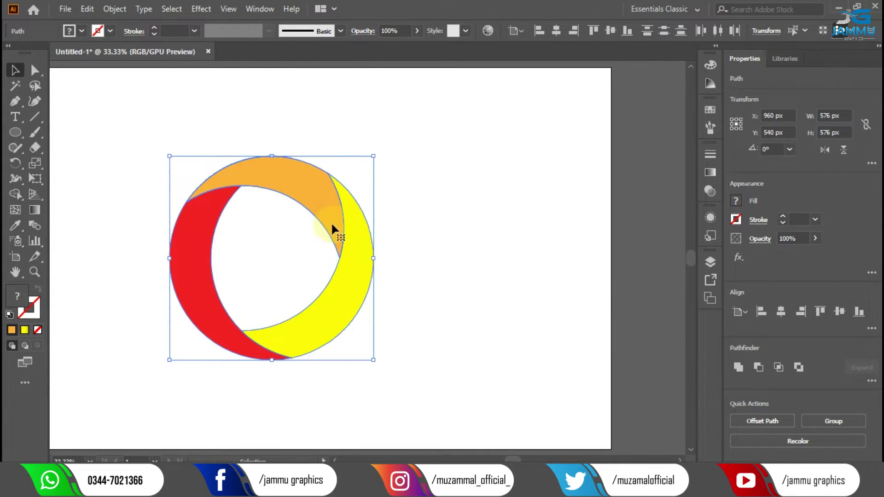
- Fit the artboard in view and scale the ring up around its centre
{"action": "double_click", "coordinate": [14, 271]}
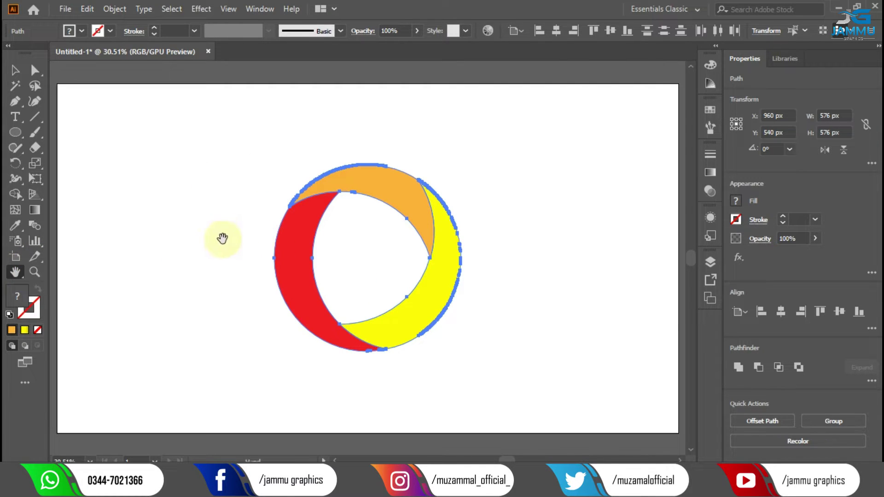
{"action": "left_click", "coordinate": [15, 70]}
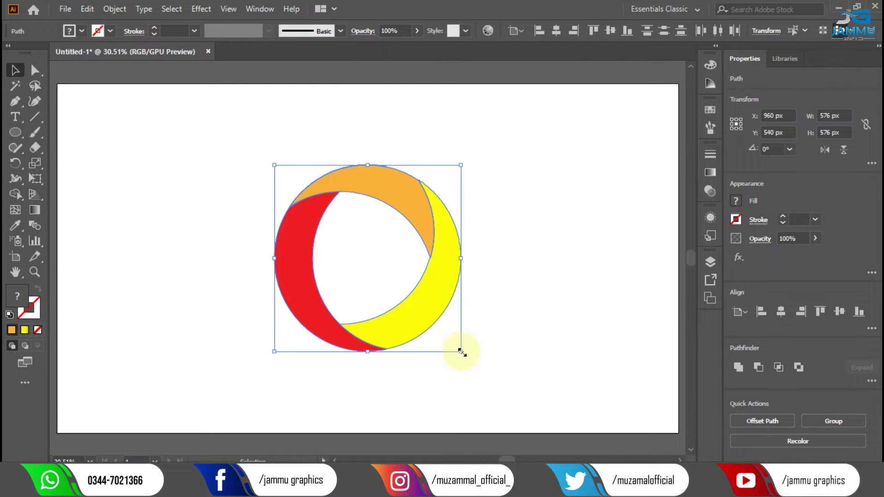
{"action": "left_click_drag", "start_coordinate": [460, 351], "coordinate": [542, 395]}
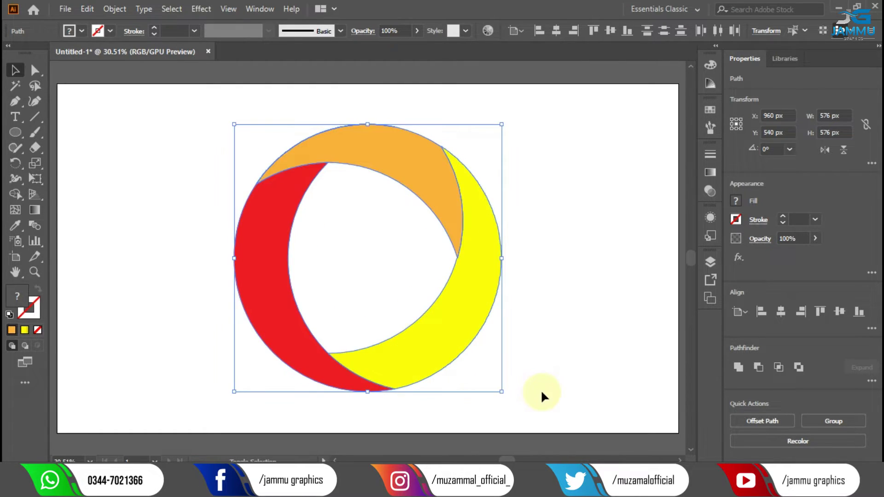
{"action": "left_click", "coordinate": [573, 247]}
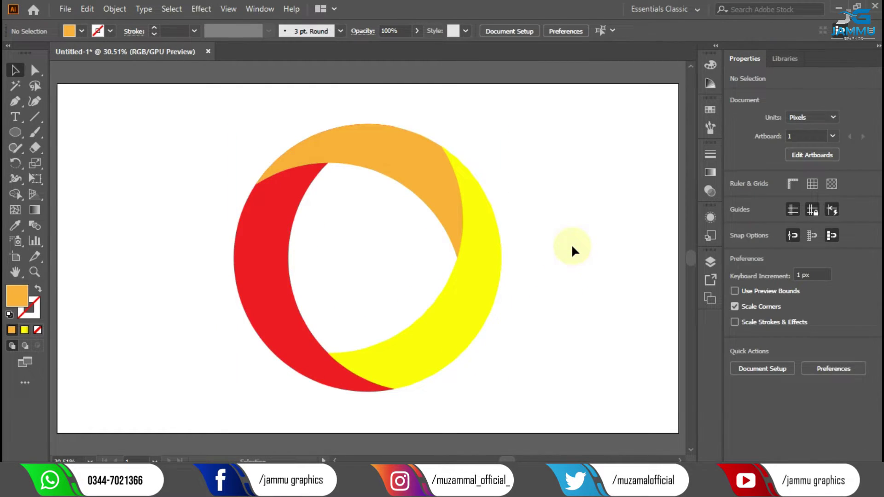
- Apply a linear gradient to the top crescent with a yellow start stop
{"action": "left_click", "coordinate": [407, 143]}
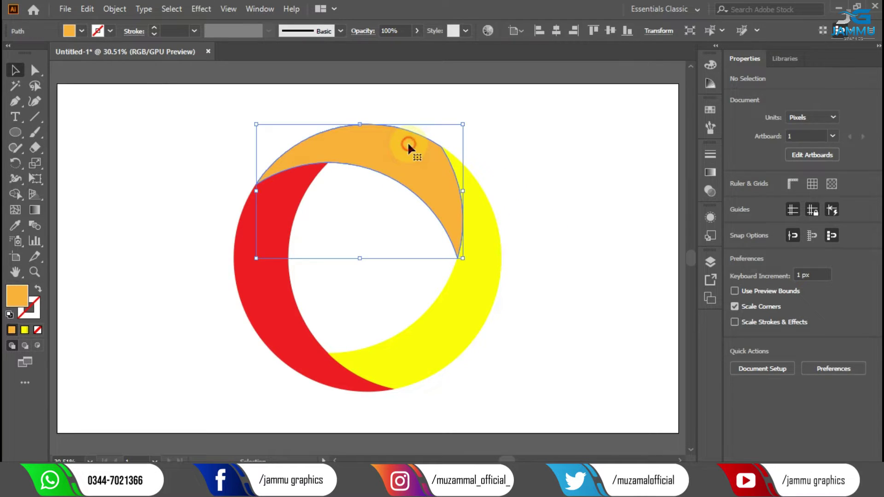
{"action": "left_click", "coordinate": [711, 173]}
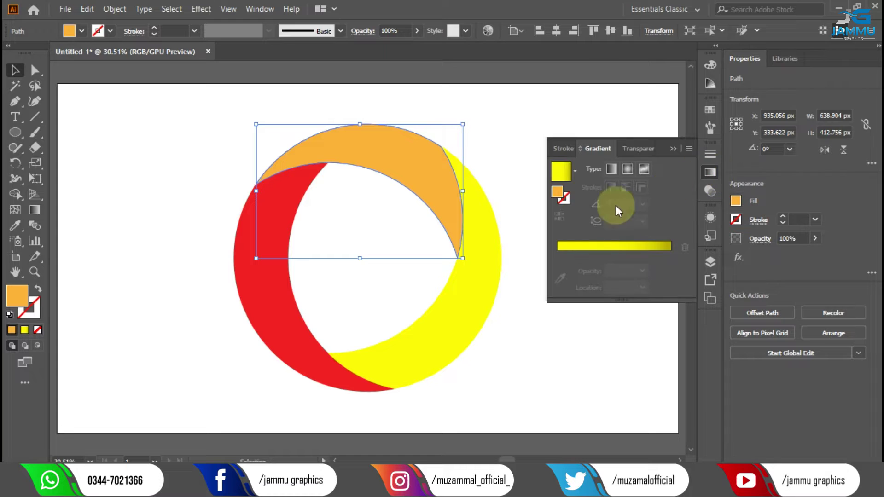
{"action": "left_click", "coordinate": [593, 245]}
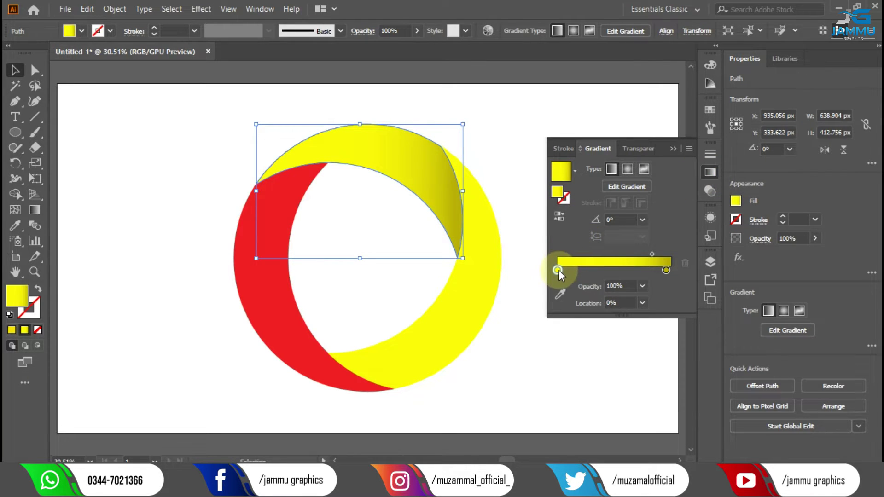
{"action": "double_click", "coordinate": [558, 270]}
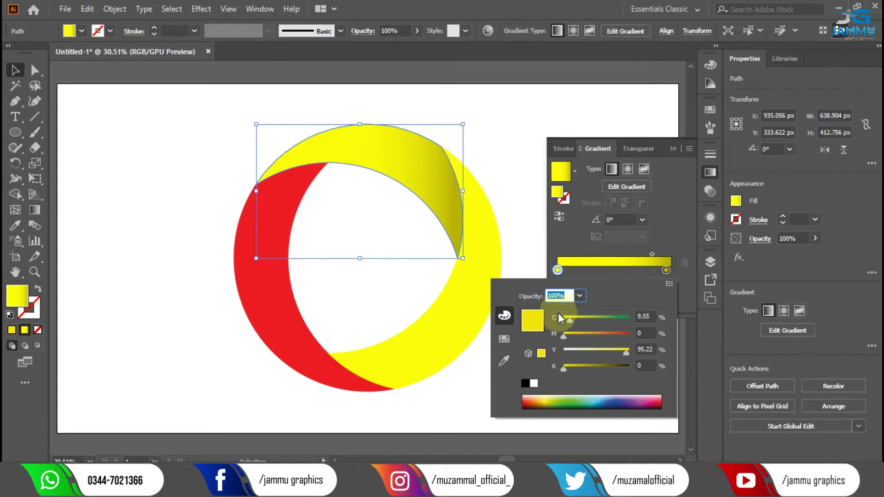
{"action": "left_click", "coordinate": [514, 337]}
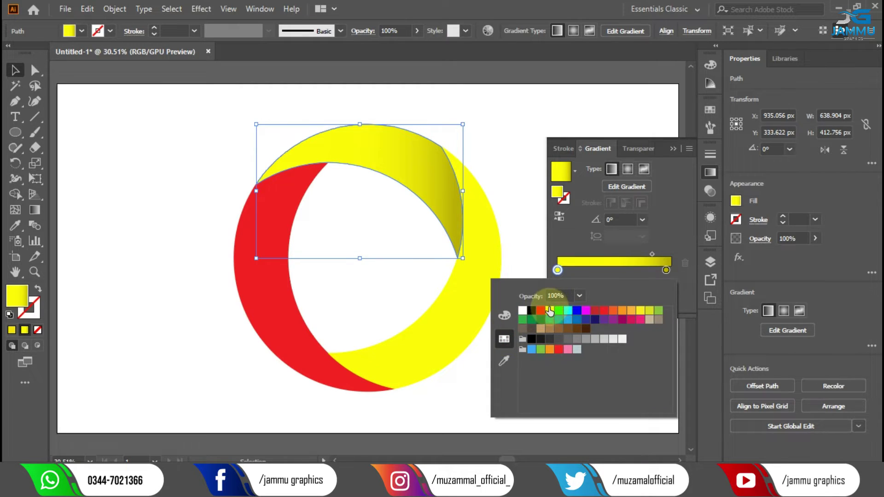
- Make the gradient's end stop orange and move it to the very end
{"action": "double_click", "coordinate": [666, 270]}
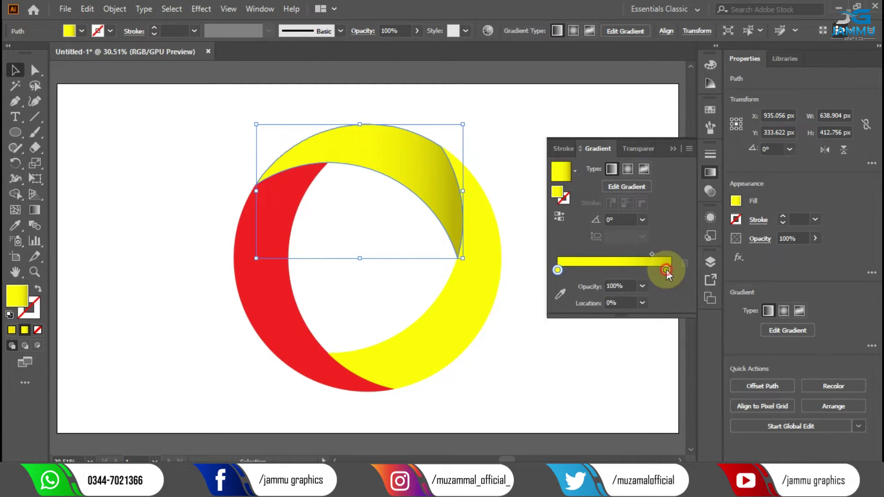
{"action": "left_click", "coordinate": [623, 312]}
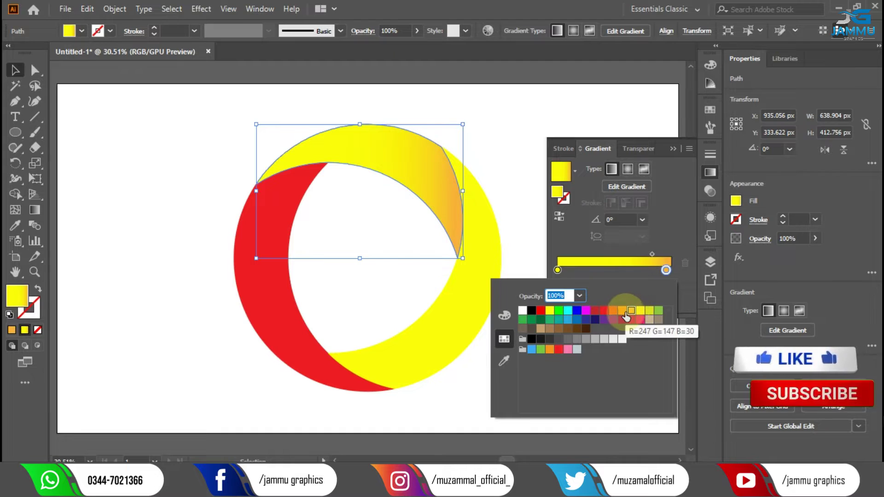
{"action": "left_click", "coordinate": [631, 310]}
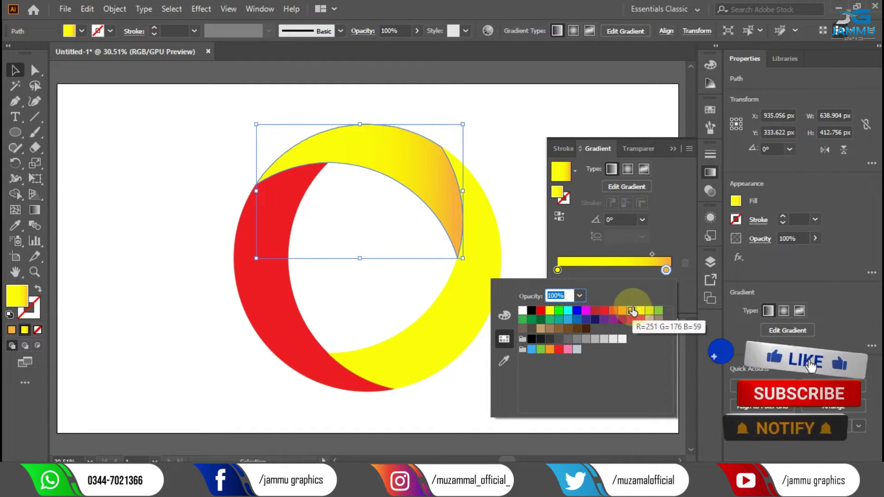
{"action": "left_click", "coordinate": [666, 270]}
{"action": "left_click_drag", "start_coordinate": [669, 270], "coordinate": [681, 268]}
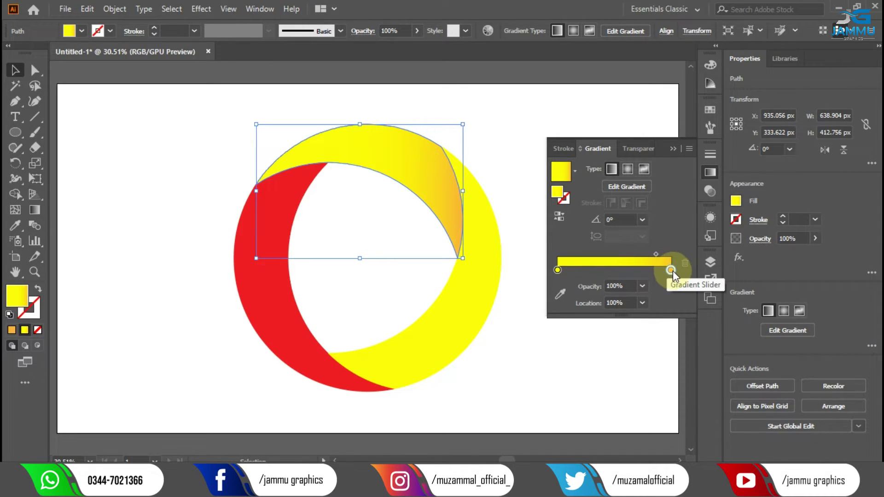
- Darken the orange end stop by raising magenta and adding black
{"action": "double_click", "coordinate": [670, 270]}
{"action": "left_click", "coordinate": [500, 322]}
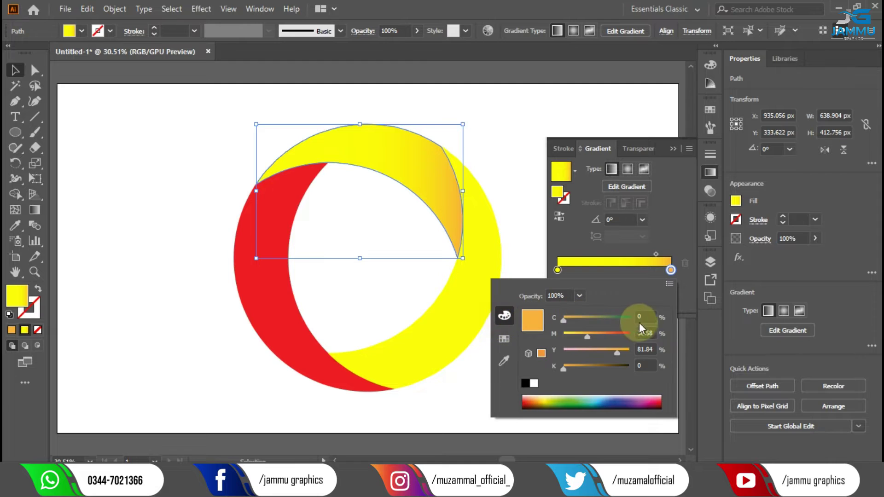
{"action": "left_click_drag", "start_coordinate": [589, 337], "coordinate": [592, 335]}
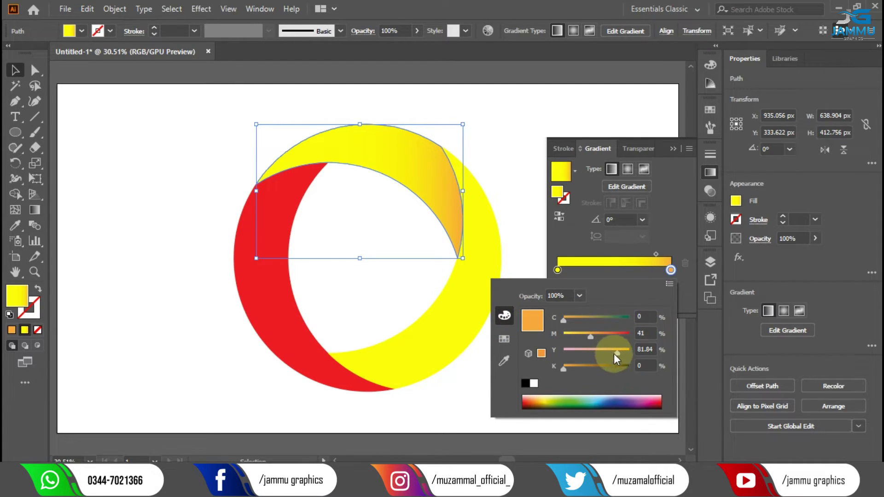
{"action": "left_click_drag", "start_coordinate": [564, 368], "coordinate": [575, 369]}
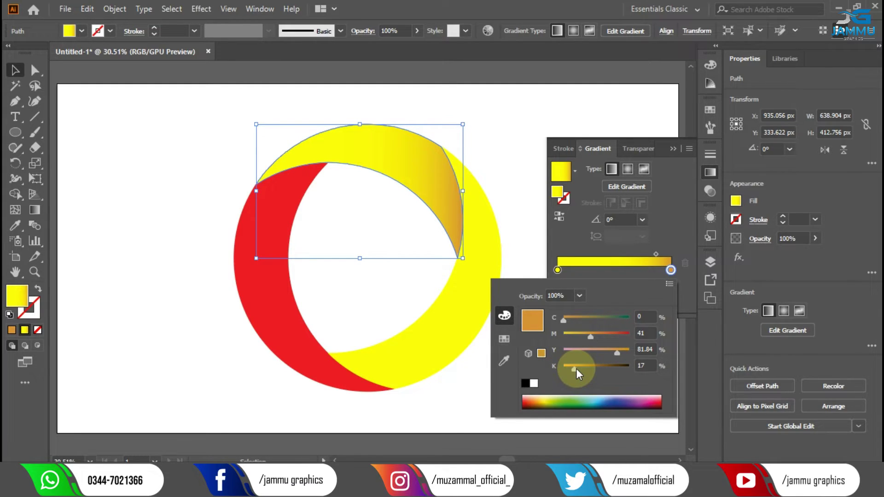
{"action": "left_click_drag", "start_coordinate": [576, 368], "coordinate": [572, 366]}
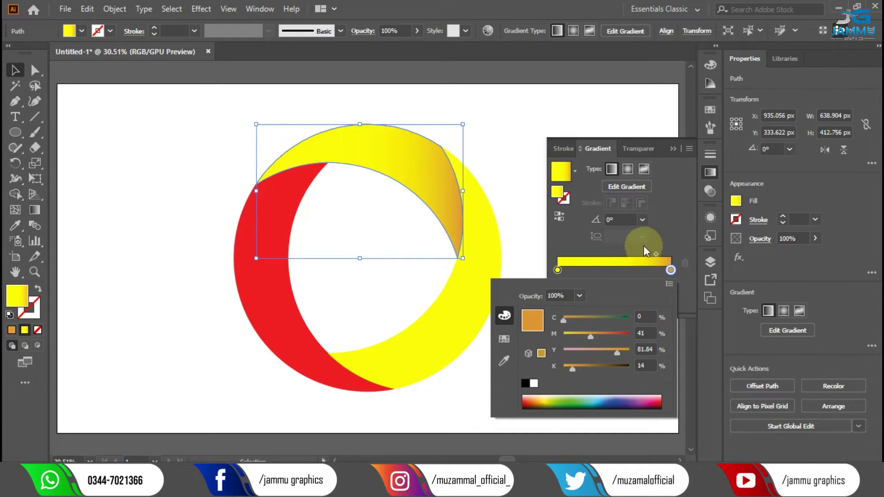
{"action": "left_click", "coordinate": [673, 153]}
{"action": "left_click", "coordinate": [673, 152]}
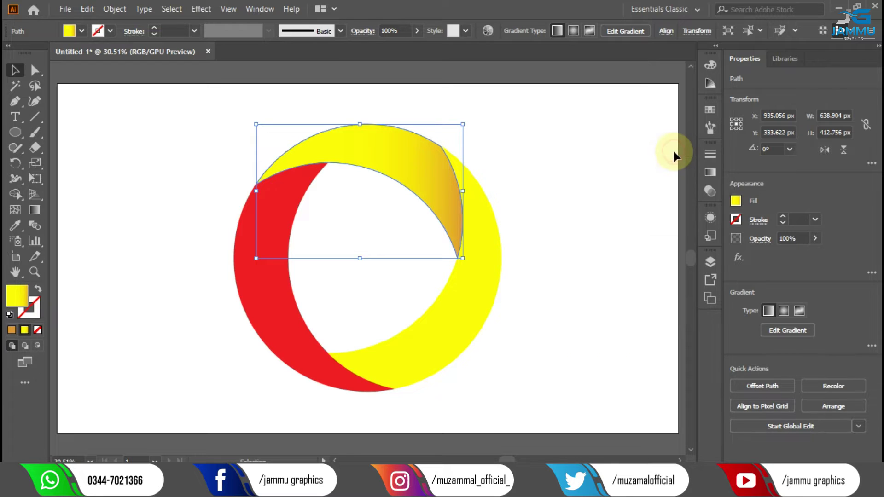
- Copy the top crescent's gradient onto the red left crescent with the Eyedropper
{"action": "left_click", "coordinate": [262, 300]}
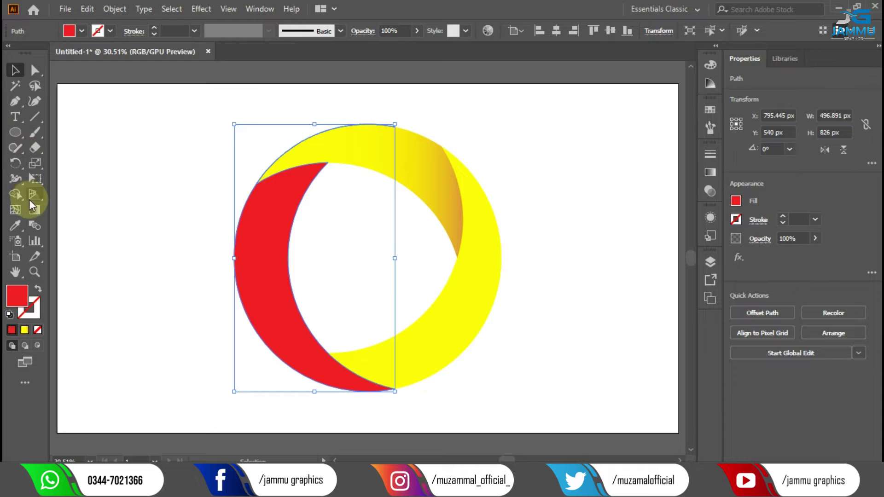
{"action": "left_click", "coordinate": [15, 225]}
{"action": "left_click", "coordinate": [397, 137]}
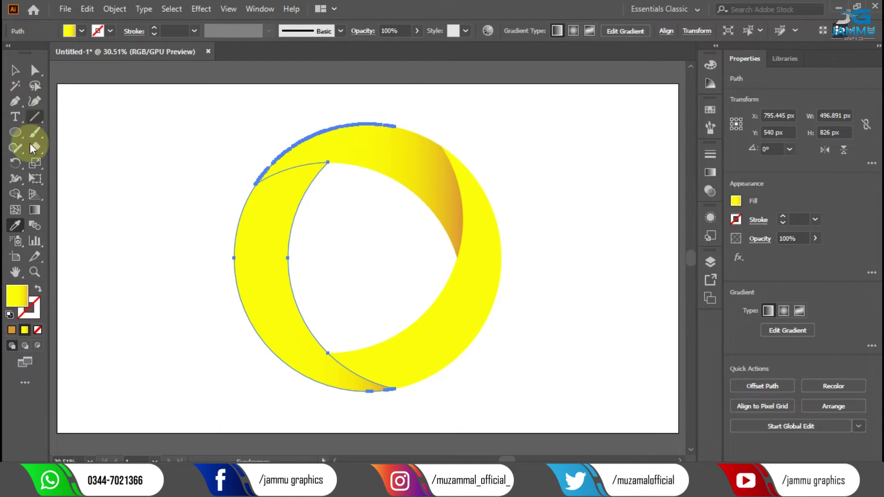
- Try redrawing the left crescent's gradient, undo the changes, and reselect the top crescent
{"action": "left_click", "coordinate": [35, 210]}
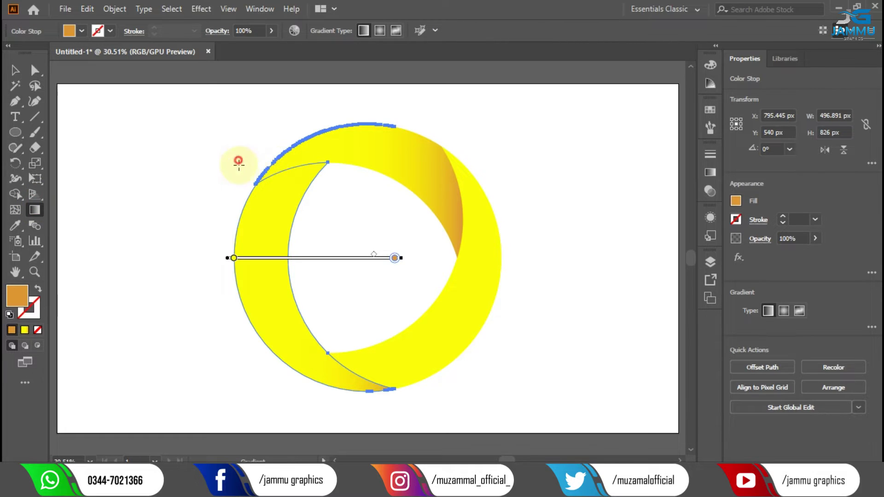
{"action": "left_click_drag", "start_coordinate": [253, 139], "coordinate": [278, 169]}
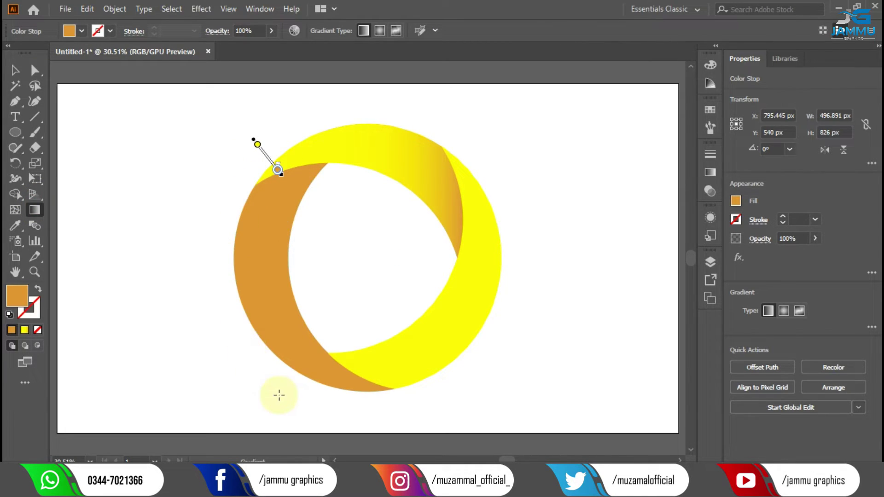
{"action": "left_click_drag", "start_coordinate": [279, 395], "coordinate": [282, 193]}
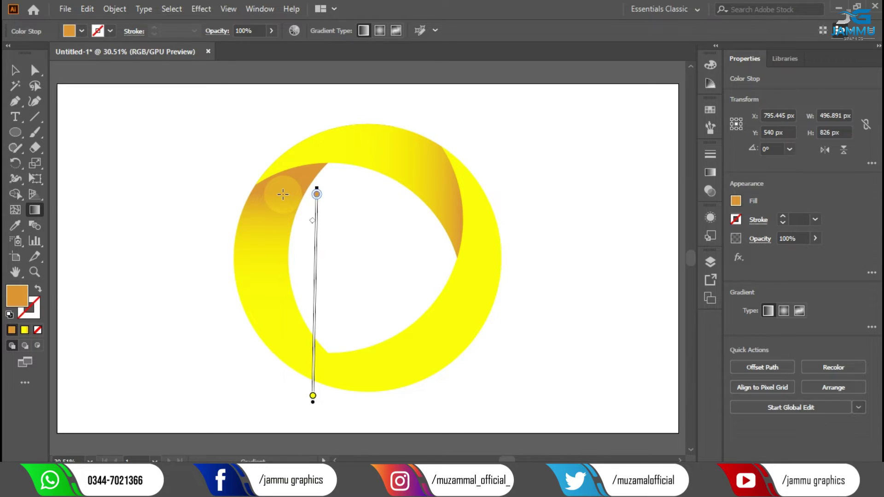
{"action": "key", "text": "ctrl+z"}
{"action": "key", "text": "ctrl+z"}
{"action": "key", "text": "ctrl+z"}
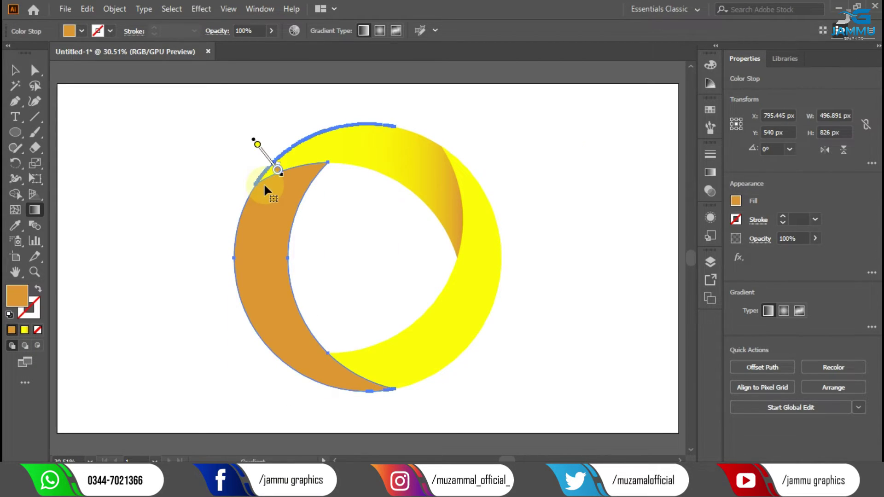
{"action": "key", "text": "ctrl+z"}
{"action": "left_click", "coordinate": [265, 187]}
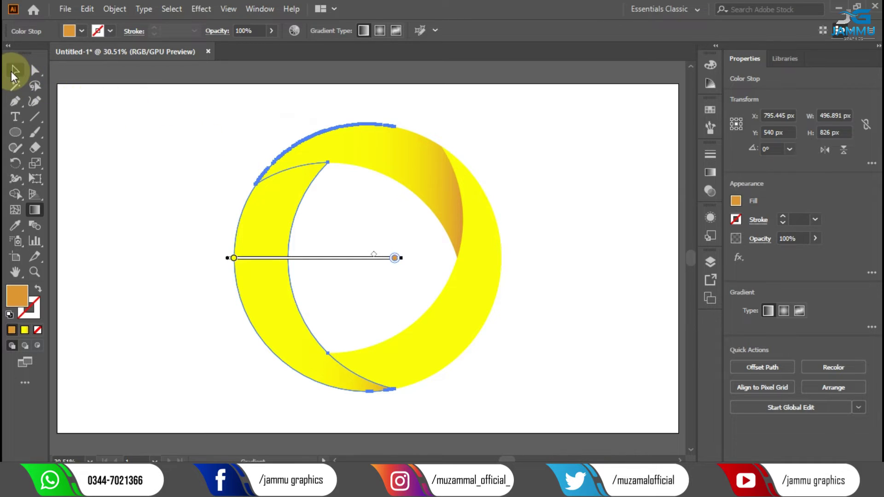
{"action": "left_click", "coordinate": [15, 70]}
{"action": "left_click", "coordinate": [158, 120]}
- Set the left crescent's gradient angle to 120°
{"action": "left_click", "coordinate": [426, 153]}
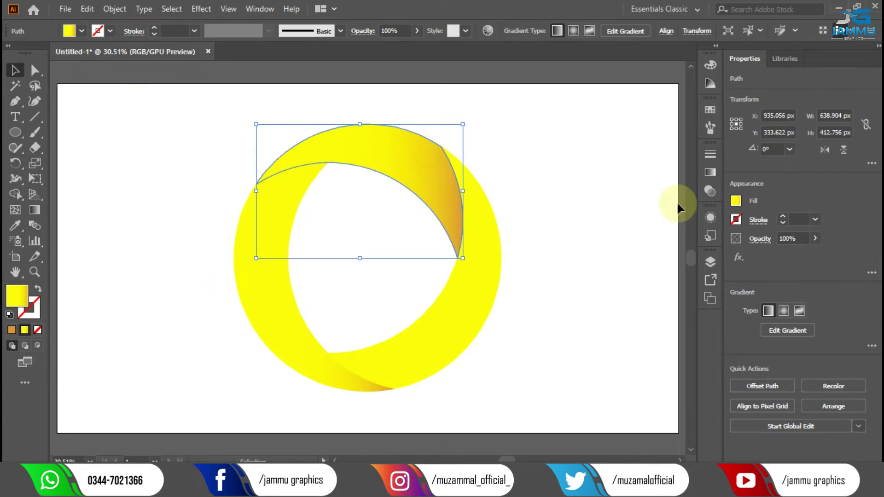
{"action": "left_click", "coordinate": [710, 172]}
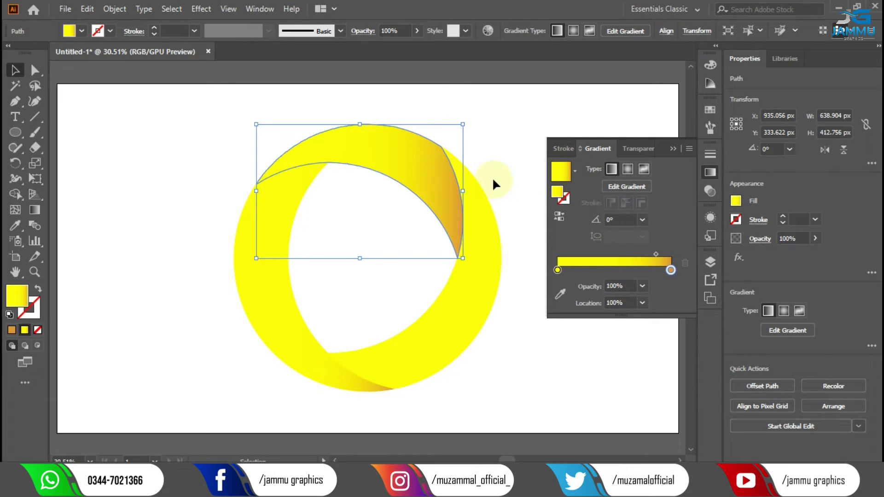
{"action": "left_click", "coordinate": [242, 257]}
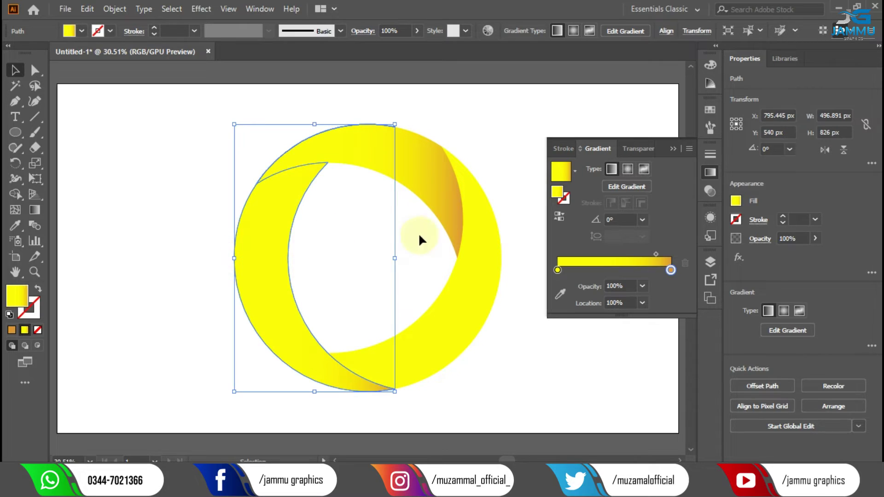
{"action": "left_click", "coordinate": [611, 220]}
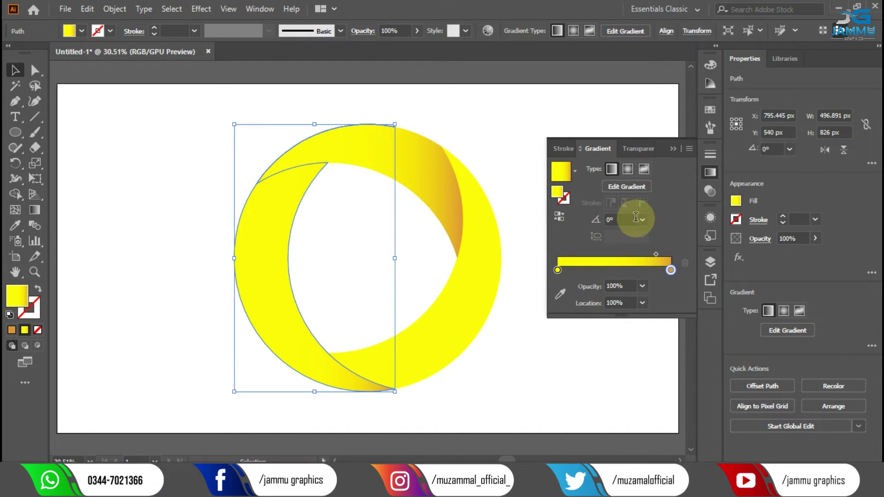
{"action": "left_click", "coordinate": [641, 220]}
{"action": "left_click", "coordinate": [648, 242]}
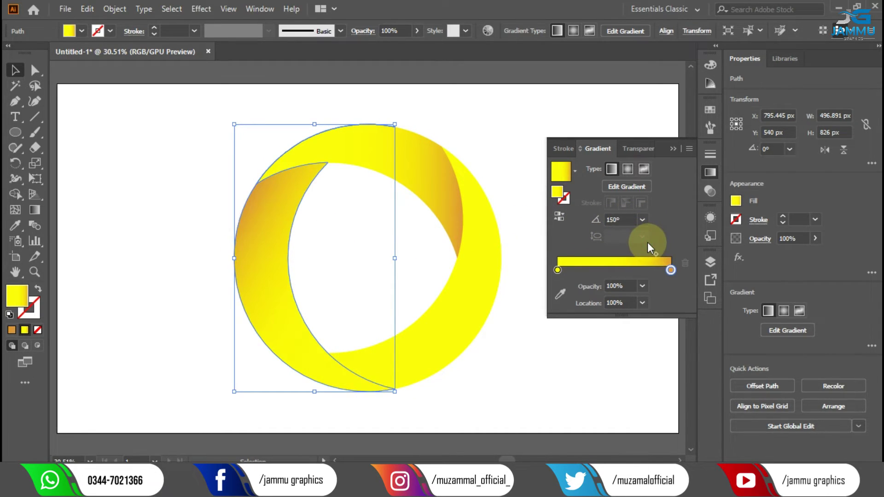
{"action": "left_click", "coordinate": [641, 221]}
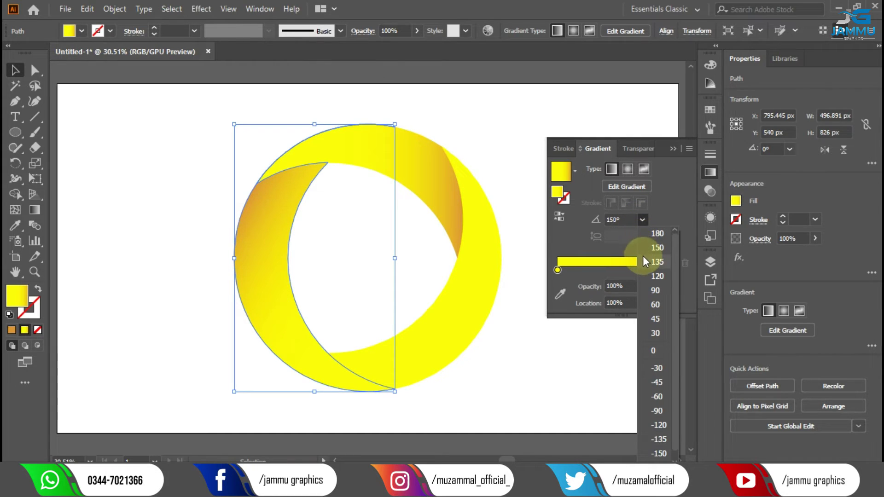
{"action": "left_click", "coordinate": [646, 275]}
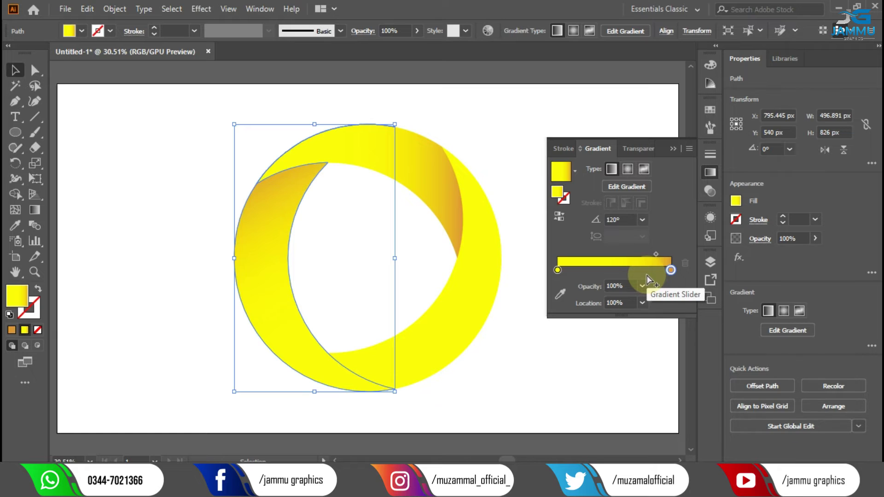
- Test a 120° angle on the top band, then leave it horizontal
{"action": "left_click", "coordinate": [489, 134]}
{"action": "left_click", "coordinate": [418, 144]}
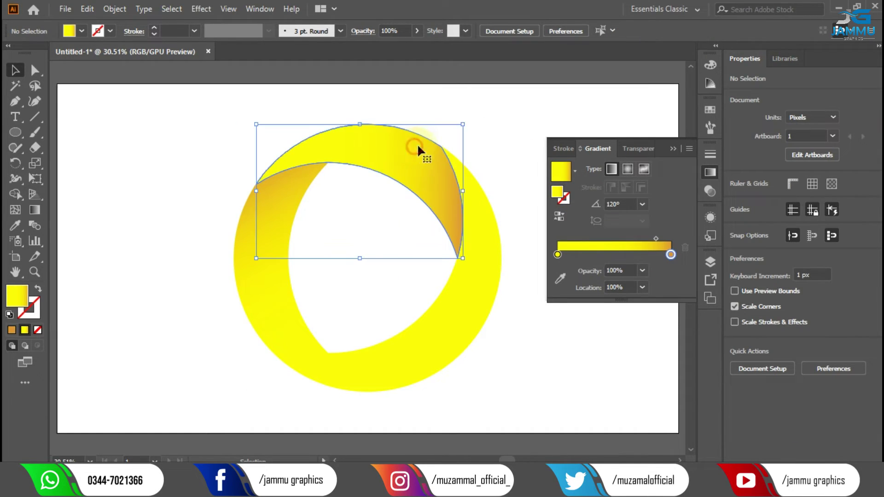
{"action": "left_click", "coordinate": [640, 220]}
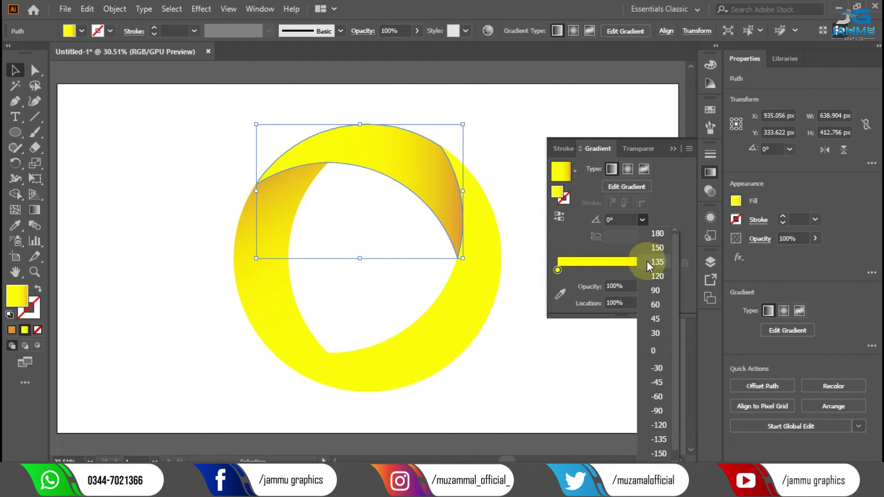
{"action": "left_click", "coordinate": [649, 272]}
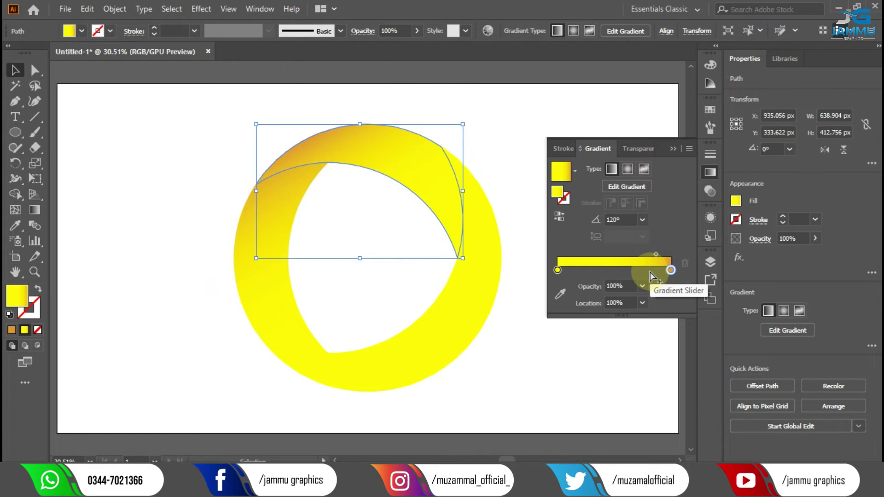
{"action": "scroll", "coordinate": [641, 218], "scroll_direction": "down", "scroll_amount": 3}
{"action": "left_click", "coordinate": [642, 221]}
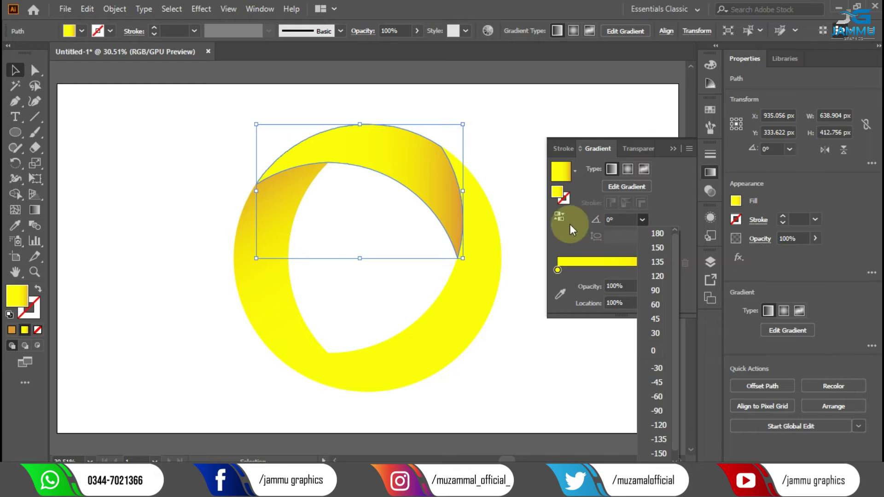
{"action": "key", "text": "Escape"}
{"action": "left_click", "coordinate": [525, 324]}
- Fill the right crescent with the yellow-to-orange gradient angled at -120°
{"action": "left_click", "coordinate": [448, 318]}
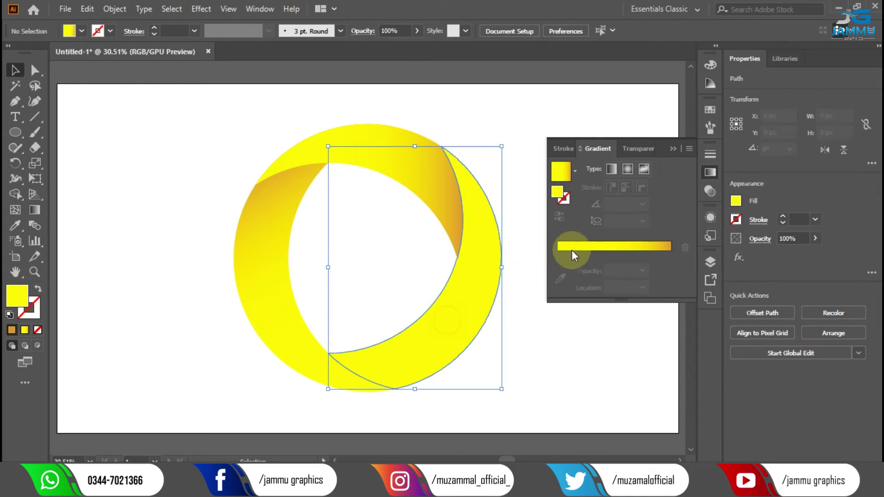
{"action": "left_click", "coordinate": [590, 247]}
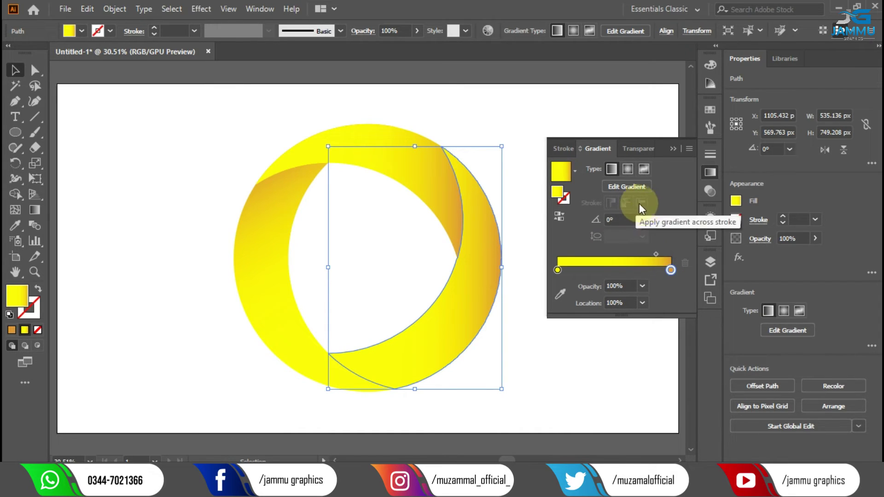
{"action": "left_click", "coordinate": [642, 220]}
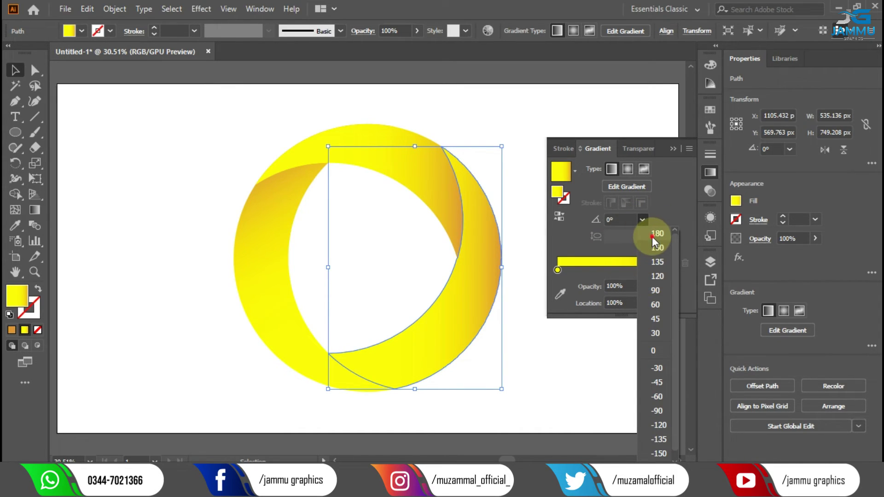
{"action": "left_click", "coordinate": [652, 236]}
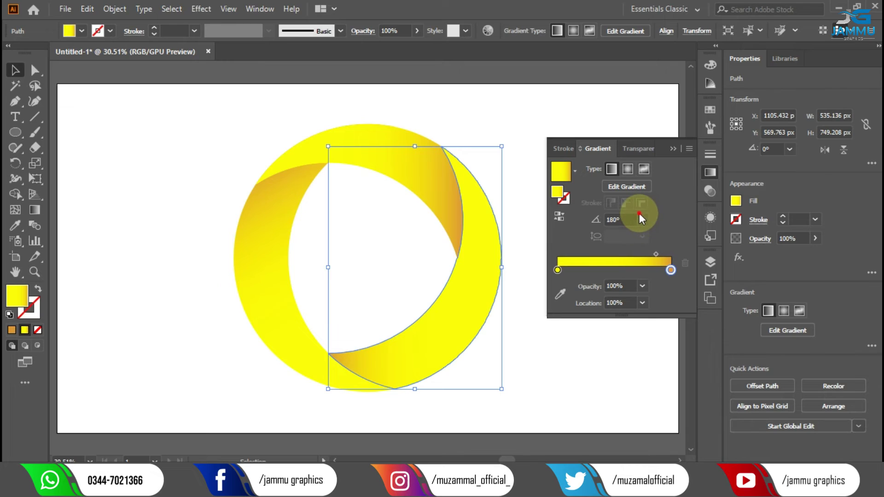
{"action": "left_click", "coordinate": [642, 220]}
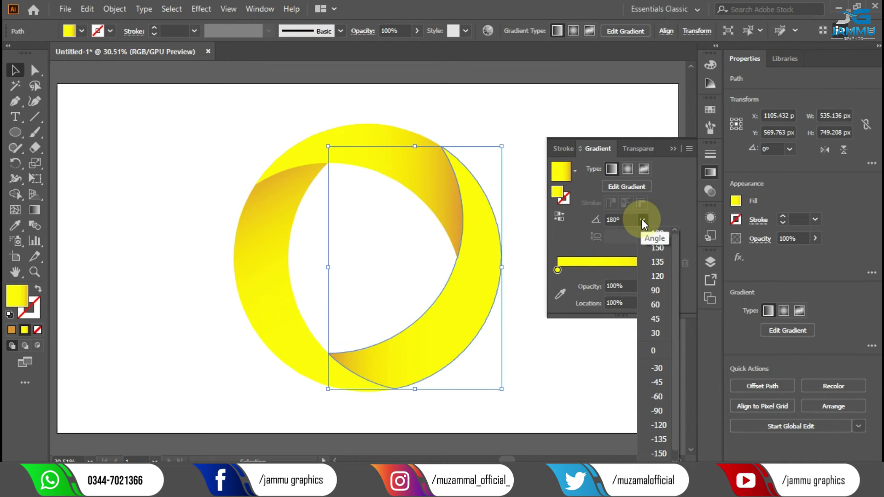
{"action": "left_click", "coordinate": [662, 424]}
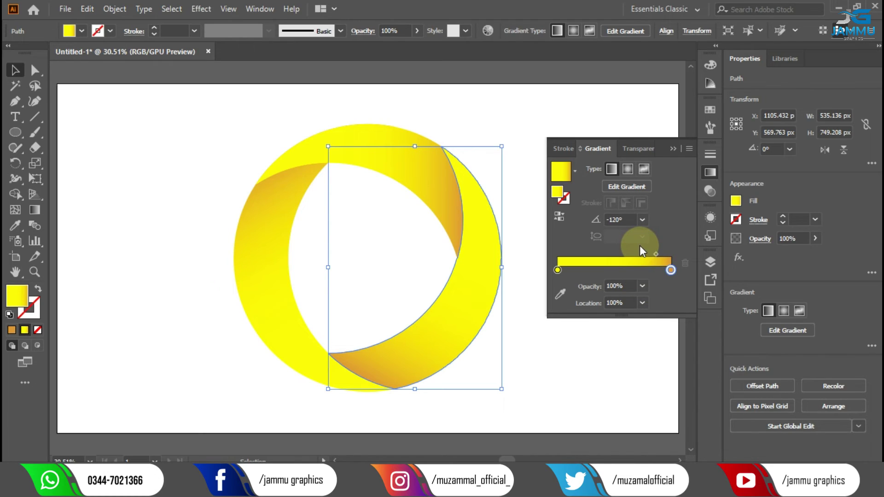
- Try a -90° angle on the right band, then restore -120°
{"action": "left_click", "coordinate": [641, 220]}
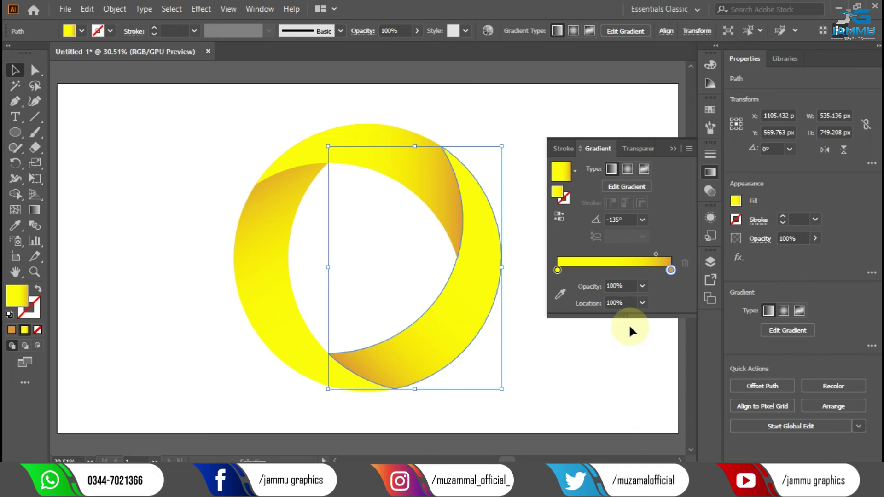
{"action": "left_click", "coordinate": [642, 219]}
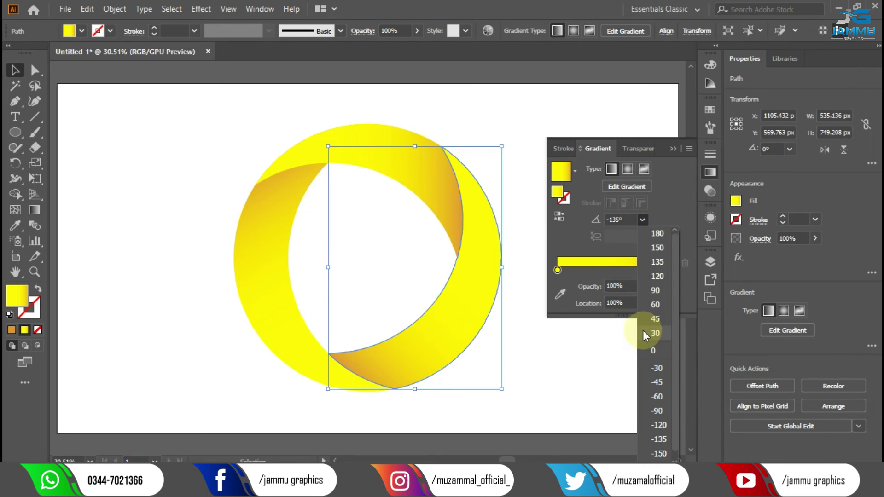
{"action": "left_click", "coordinate": [663, 410]}
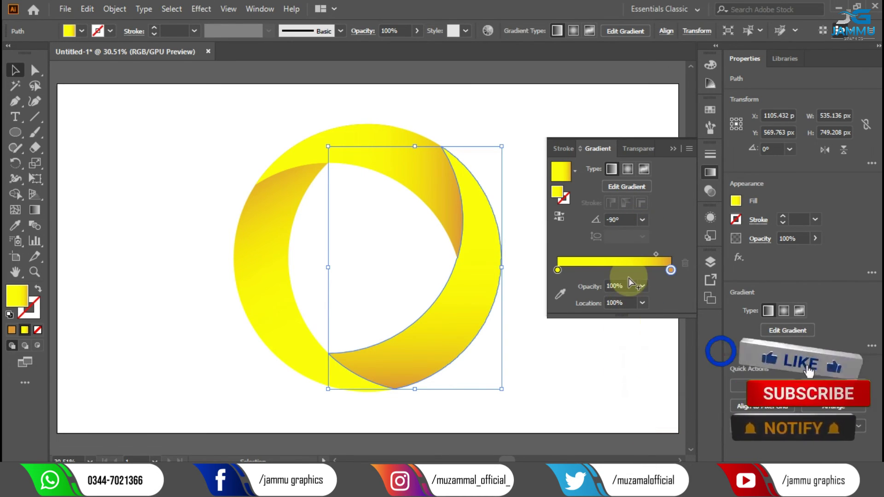
{"action": "left_click", "coordinate": [641, 220]}
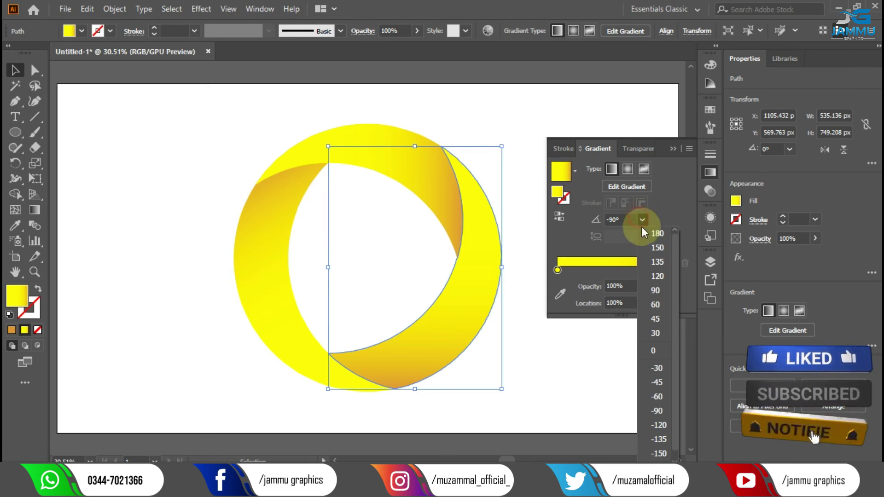
{"action": "left_click", "coordinate": [659, 425]}
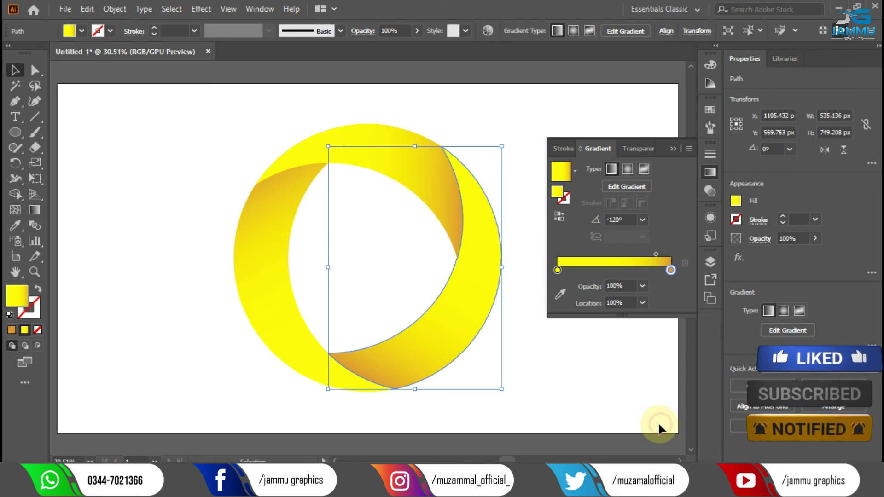
{"action": "left_click", "coordinate": [572, 389]}
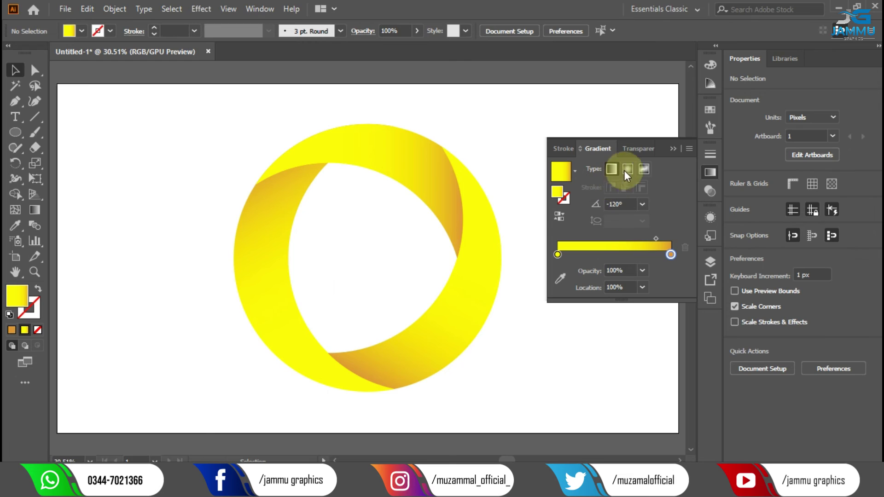
- Close the Gradient panel and rotate the whole three-band ring to 315°
{"action": "left_click", "coordinate": [676, 148]}
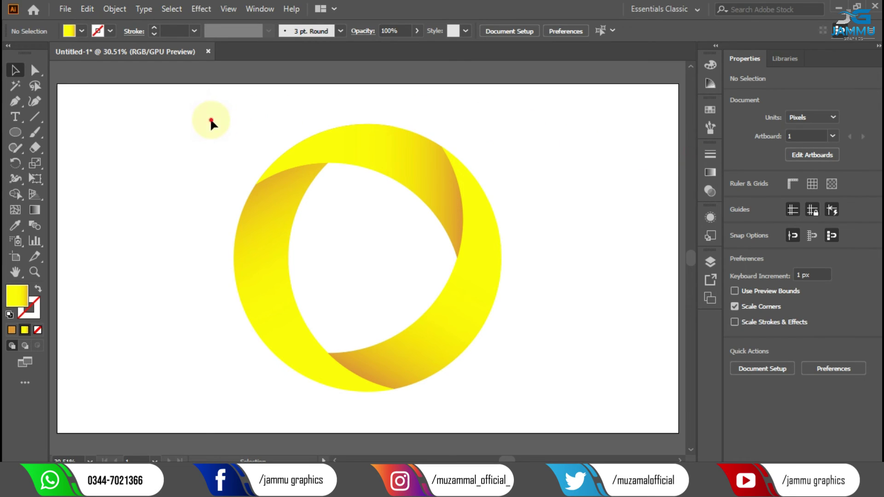
{"action": "left_click_drag", "start_coordinate": [211, 121], "coordinate": [566, 401]}
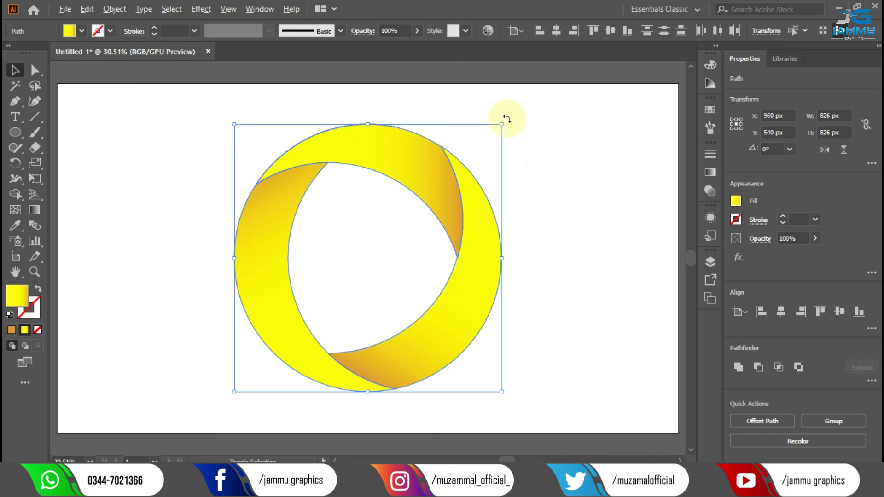
{"action": "left_click_drag", "start_coordinate": [506, 119], "coordinate": [552, 280]}
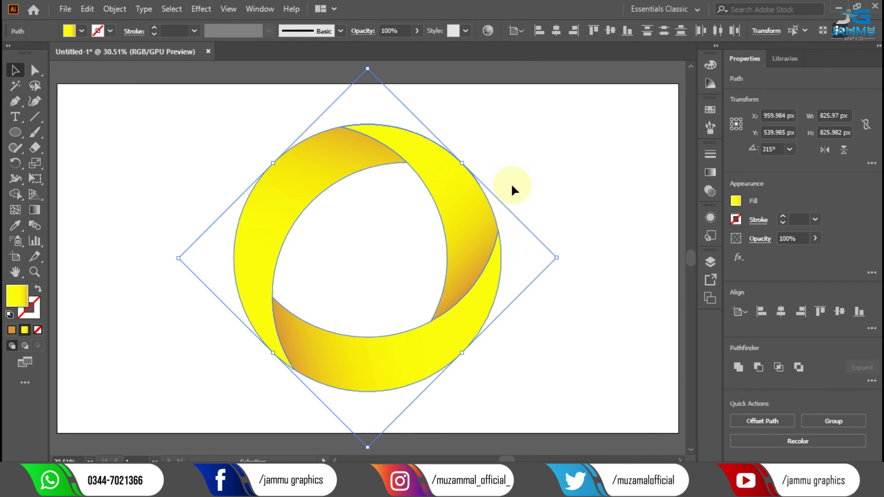
{"action": "left_click", "coordinate": [543, 189]}
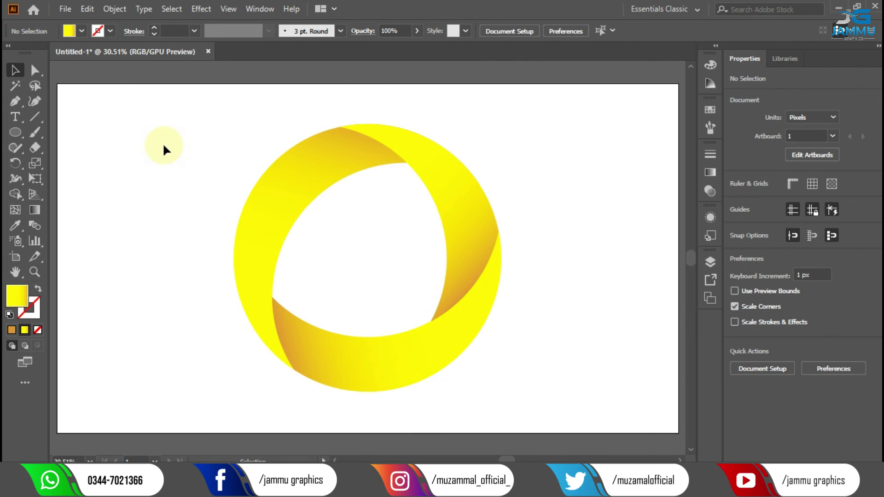